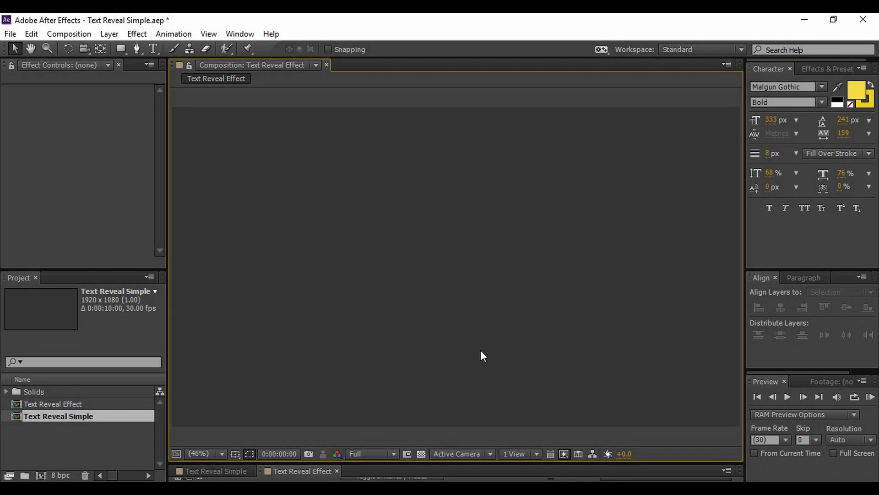
- Preview the Text Reveal Effect composition's animation and bring the timeline's layers into view
{"action": "left_click", "coordinate": [788, 397]}
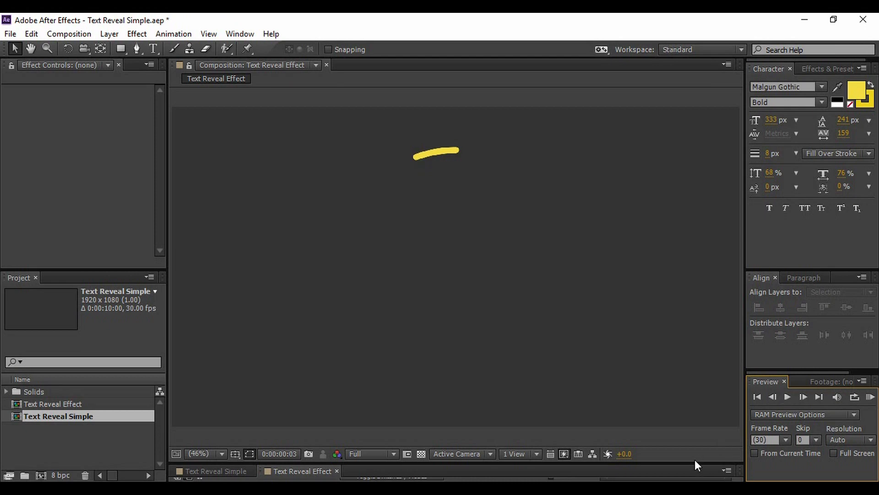
{"action": "left_click_drag", "start_coordinate": [693, 460], "coordinate": [700, 379]}
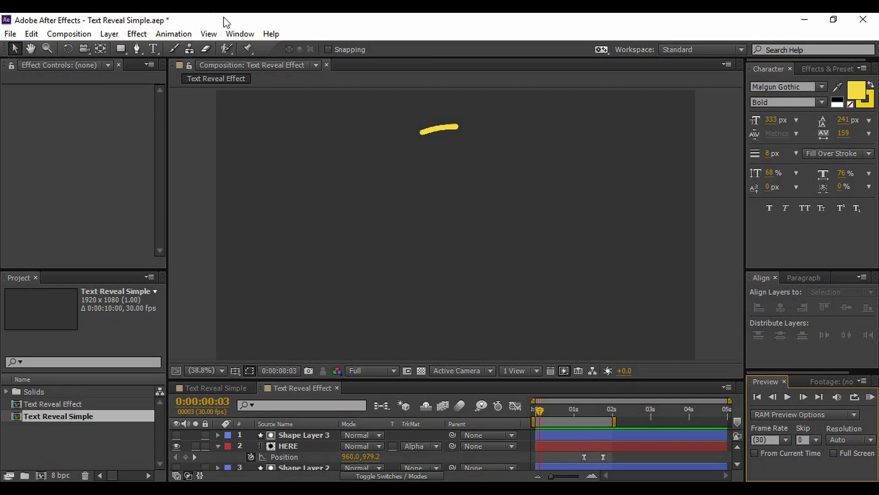
- Create a new composition named Text Reveal with a frame rate of 30 frames per second
{"action": "left_click", "coordinate": [54, 33]}
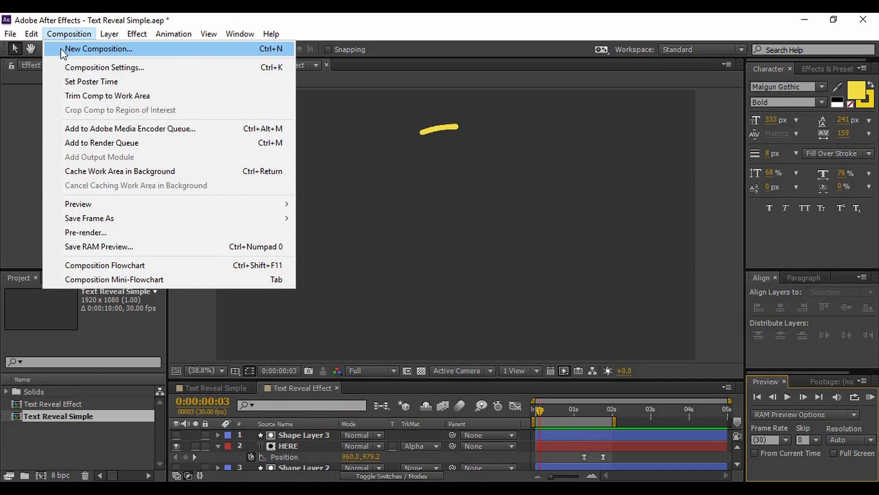
{"action": "left_click", "coordinate": [63, 51]}
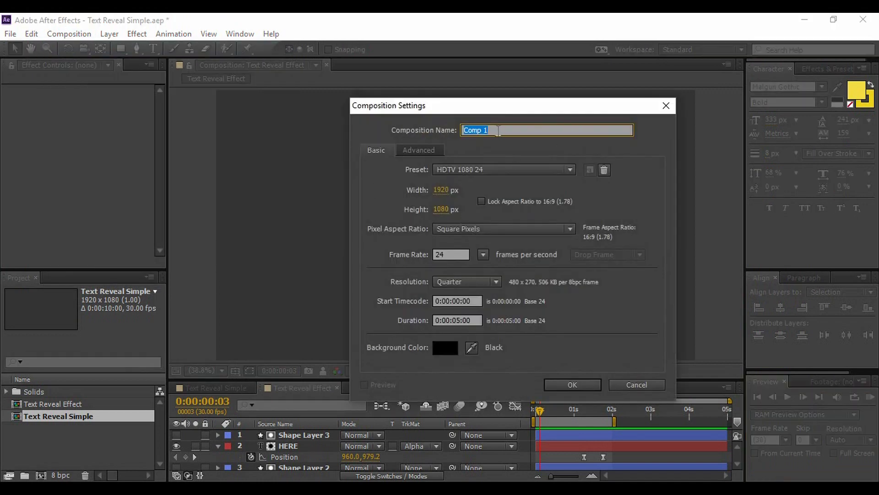
{"action": "type", "text": "Text Reveal"}
{"action": "left_click", "coordinate": [438, 251]}
{"action": "type", "text": "30"}
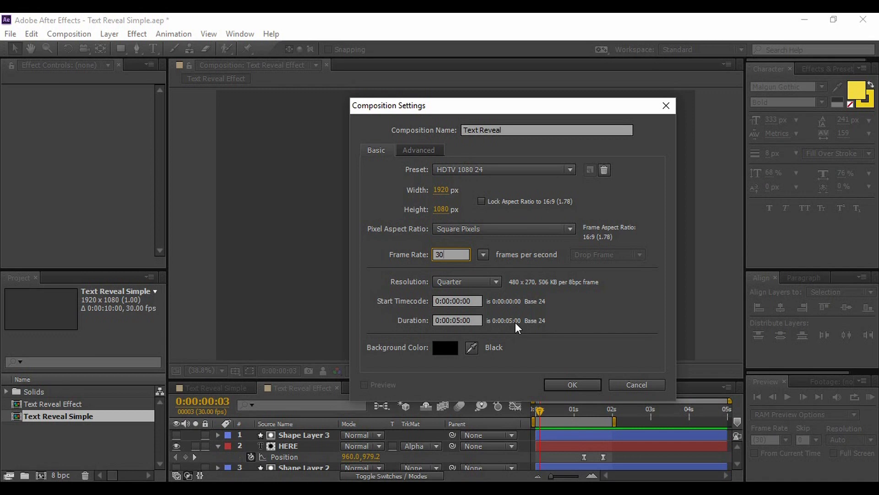
{"action": "left_click", "coordinate": [574, 386]}
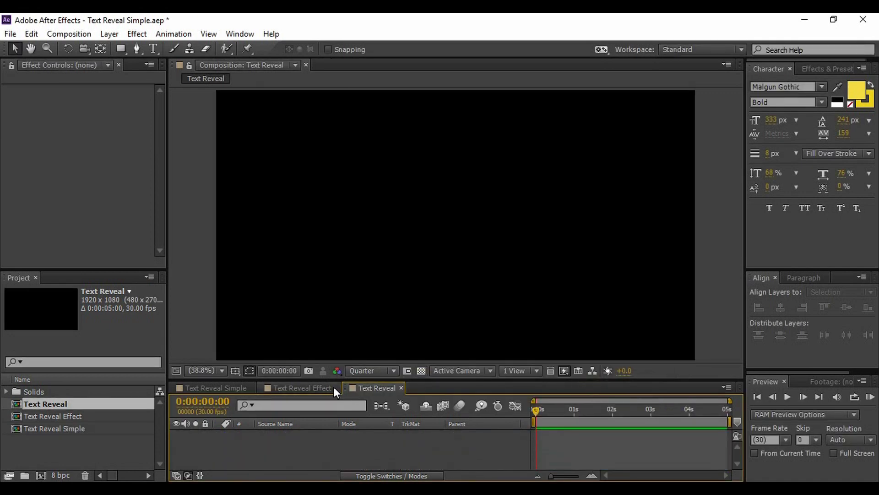
- Close the Text Reveal Effect and Text Reveal Simple timelines and make the timeline area taller
{"action": "left_click", "coordinate": [331, 387]}
{"action": "left_click", "coordinate": [338, 387]}
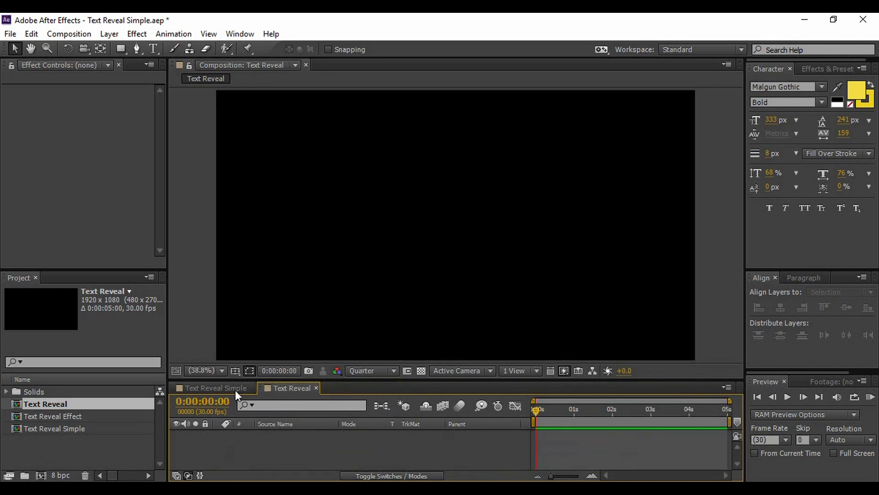
{"action": "left_click", "coordinate": [237, 388]}
{"action": "left_click", "coordinate": [252, 388]}
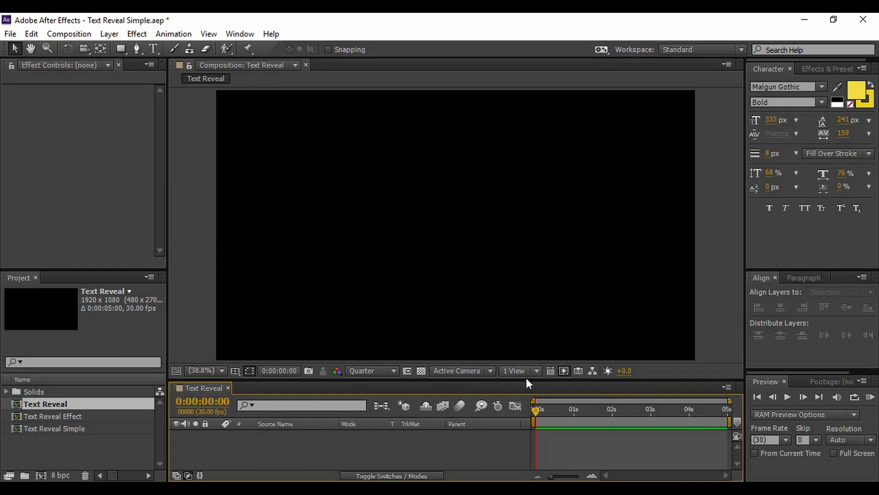
{"action": "left_click_drag", "start_coordinate": [525, 379], "coordinate": [525, 348]}
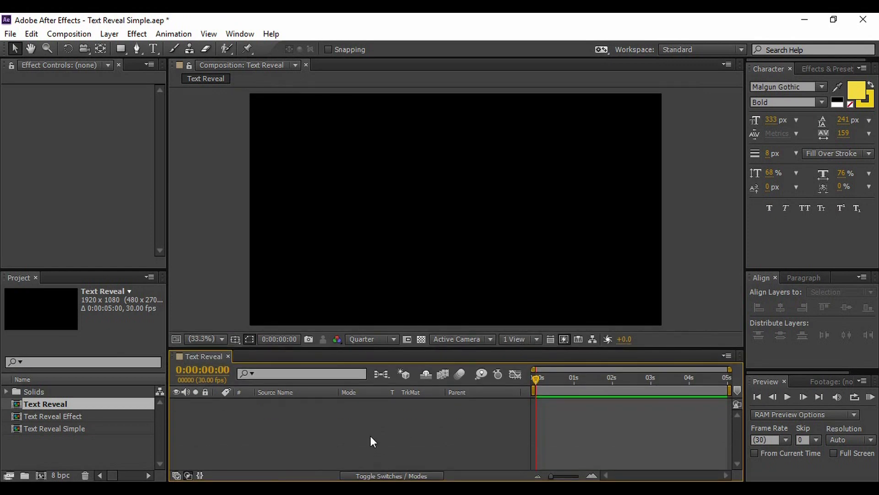
- Add a full-size solid layer named BG in dark grey 2B2A2A and lock it
{"action": "right_click", "coordinate": [328, 417]}
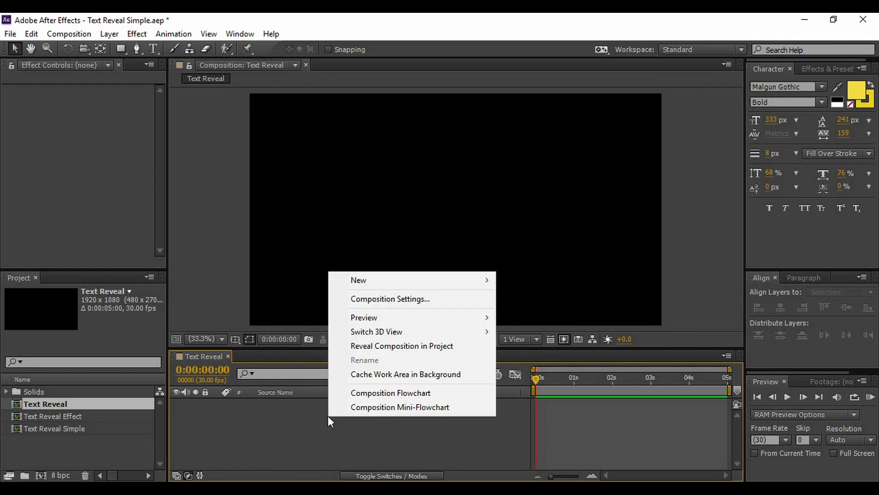
{"action": "mouse_move", "coordinate": [380, 284]}
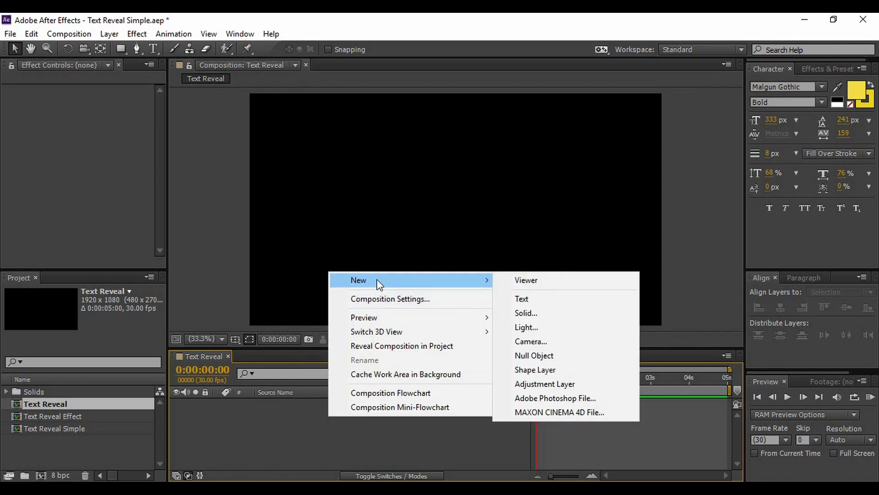
{"action": "left_click", "coordinate": [532, 310]}
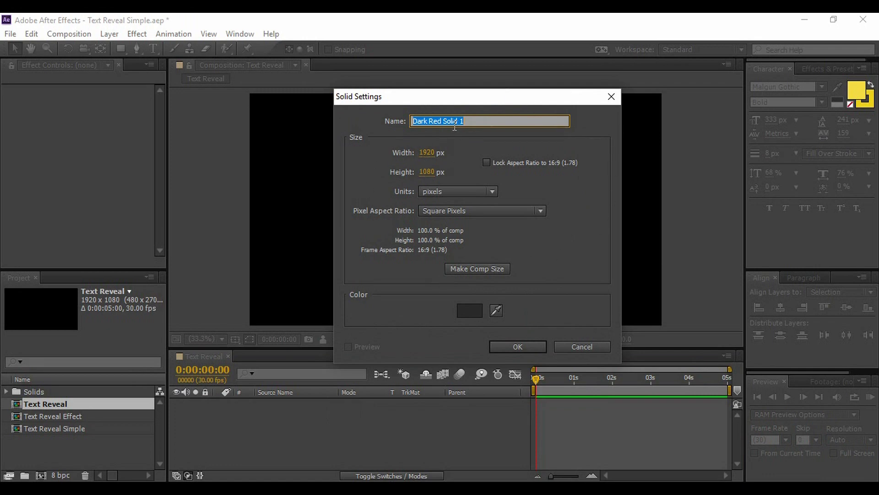
{"action": "type", "text": "BG"}
{"action": "left_click", "coordinate": [466, 312]}
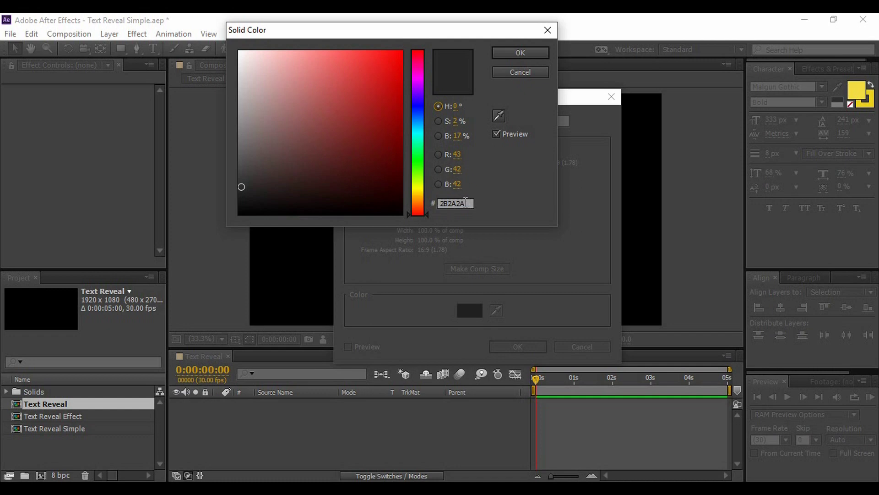
{"action": "mouse_move", "coordinate": [471, 203]}
{"action": "left_mouse_down"}
{"action": "mouse_move", "coordinate": [440, 202]}
{"action": "mouse_move", "coordinate": [466, 202]}
{"action": "left_mouse_up"}
{"action": "left_click", "coordinate": [507, 51]}
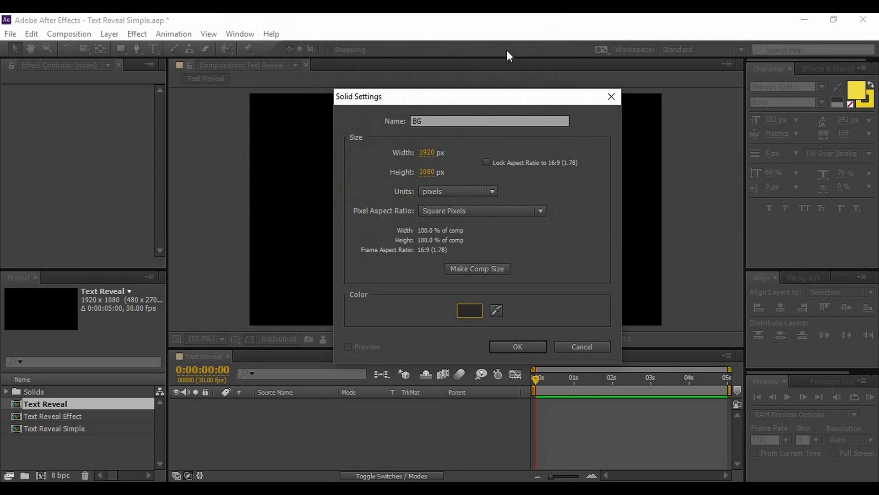
{"action": "left_click", "coordinate": [517, 347]}
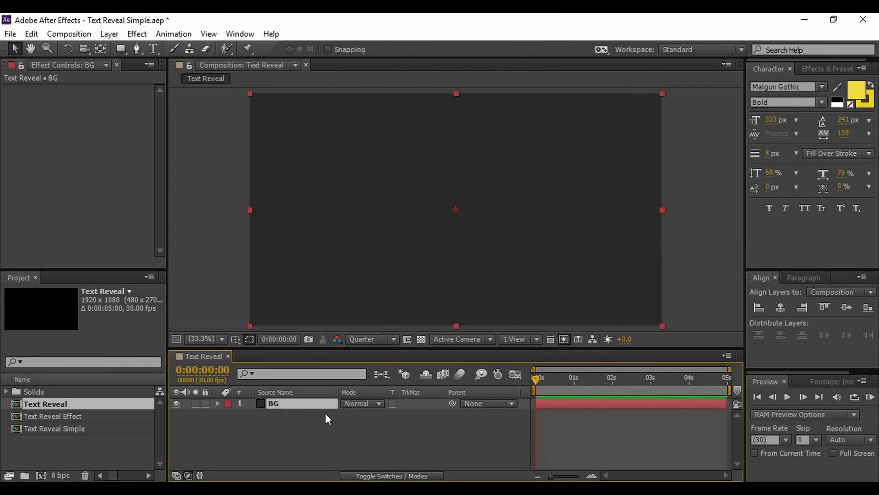
{"action": "left_click", "coordinate": [225, 436]}
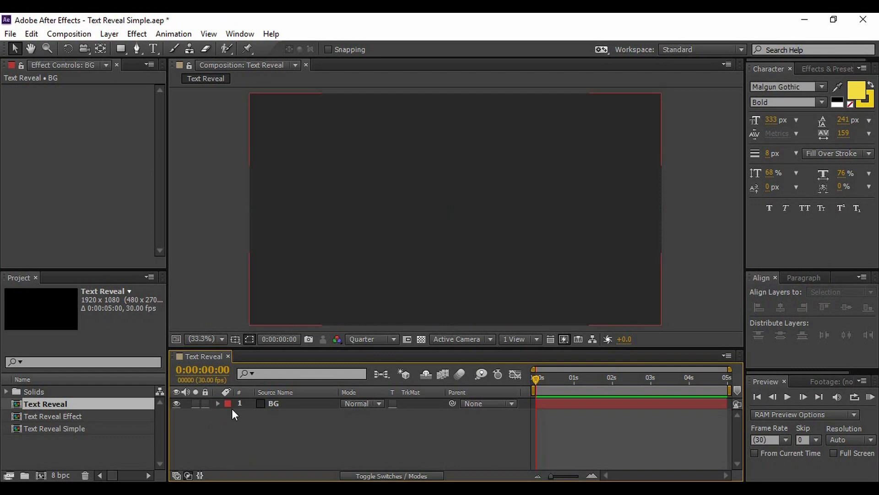
{"action": "left_click", "coordinate": [205, 403]}
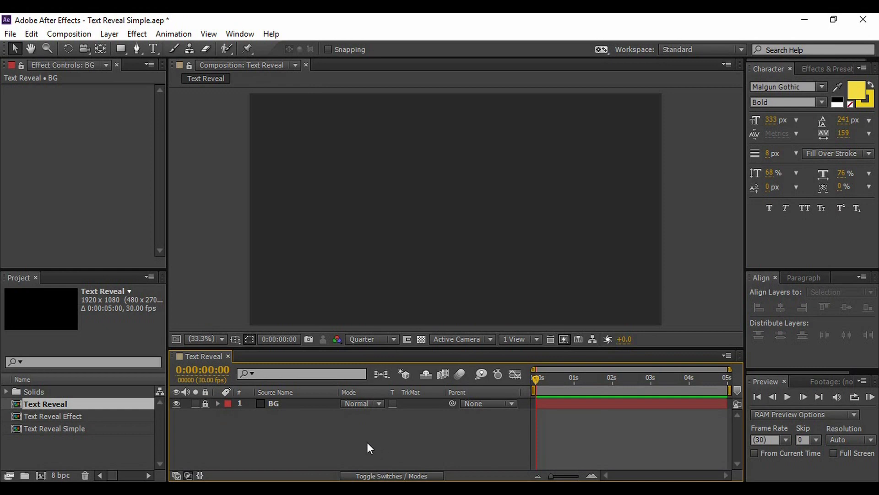
- Add an empty shape layer above BG and activate the Ellipse tool
{"action": "right_click", "coordinate": [367, 442]}
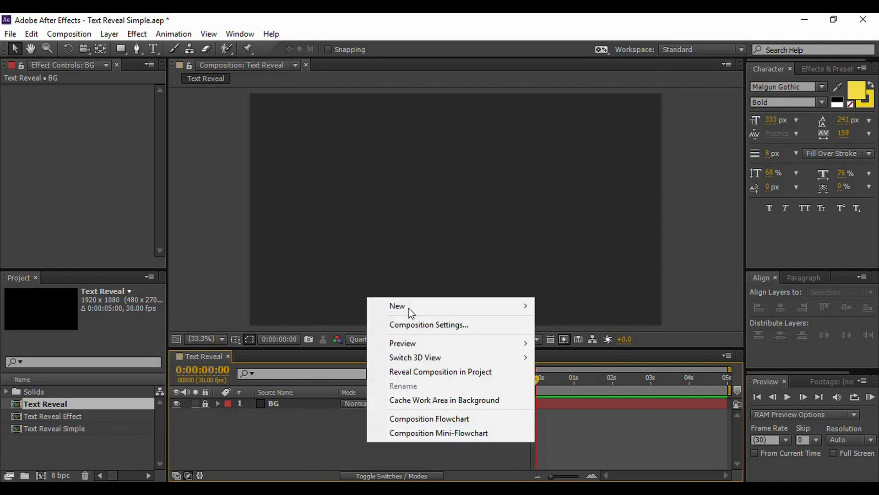
{"action": "mouse_move", "coordinate": [407, 304]}
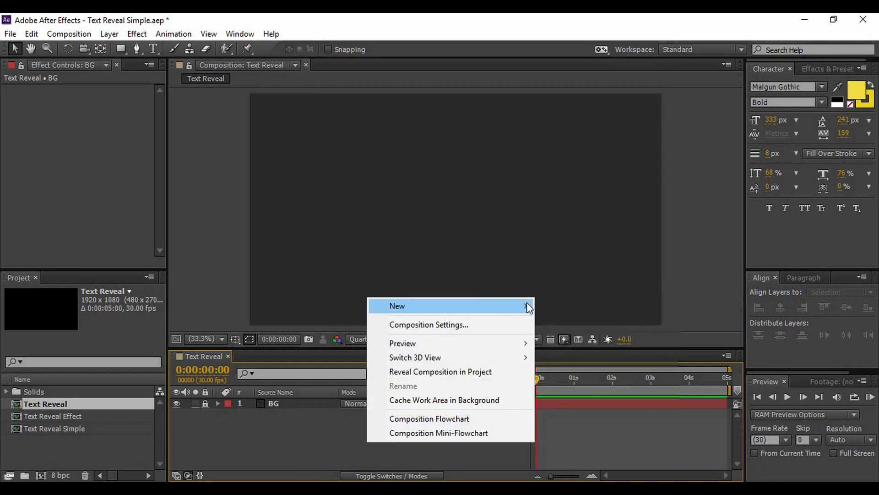
{"action": "mouse_move", "coordinate": [526, 304]}
{"action": "left_click", "coordinate": [567, 396]}
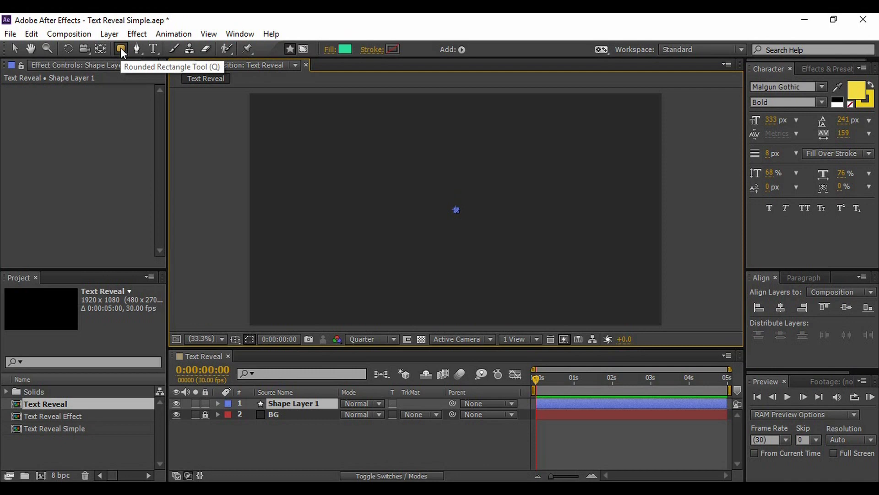
{"action": "key", "text": "q"}
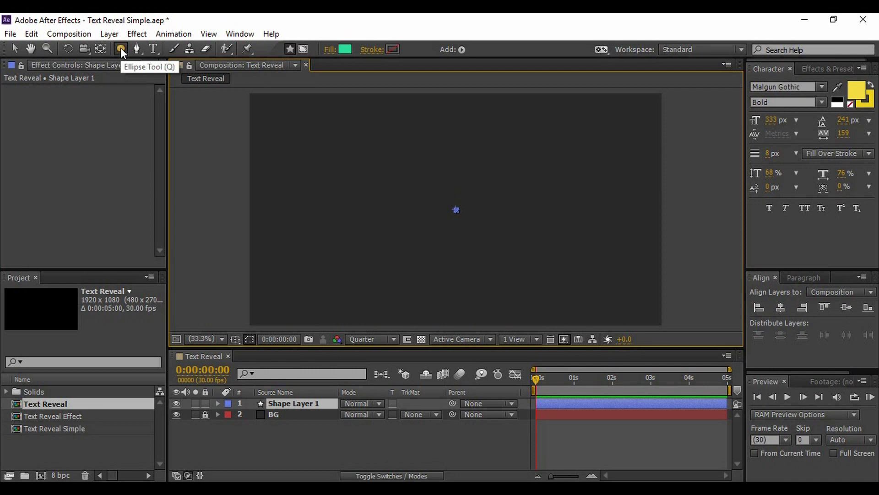
{"action": "left_click", "coordinate": [121, 48]}
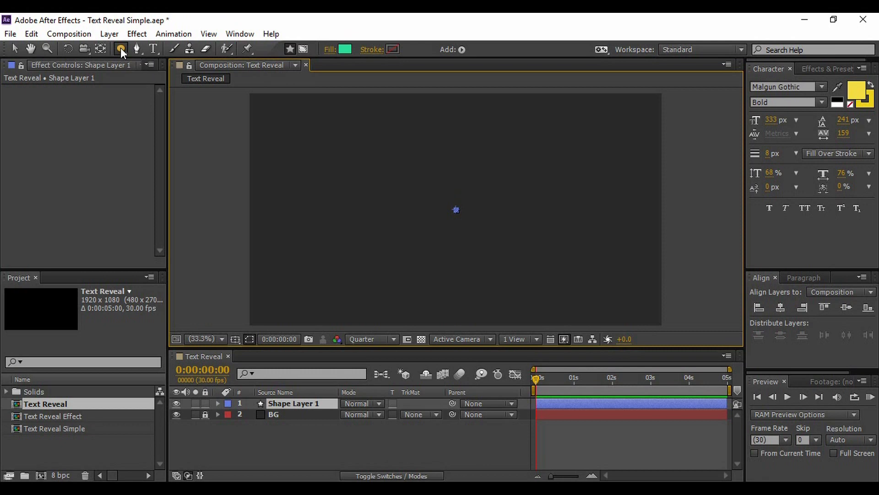
- Set the shape fill colour to yellow F4DD44, sampled from the text fill colour
{"action": "left_click", "coordinate": [344, 49]}
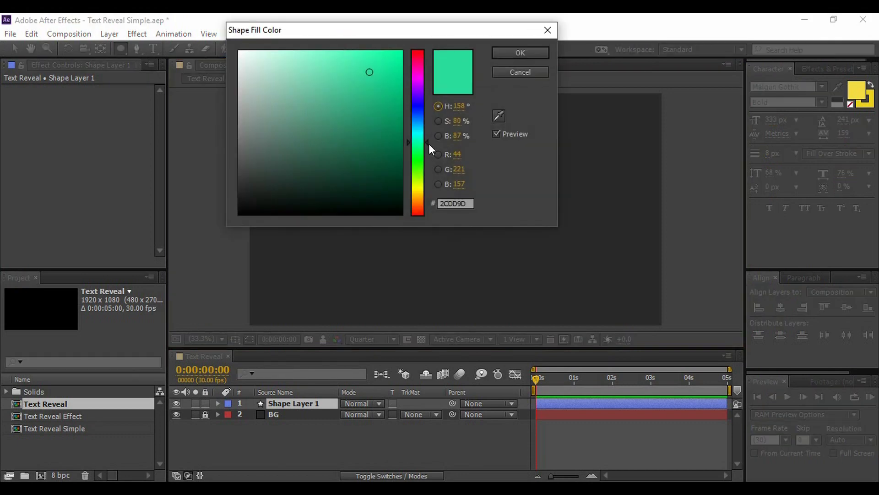
{"action": "left_click", "coordinate": [500, 114]}
{"action": "left_click", "coordinate": [862, 87]}
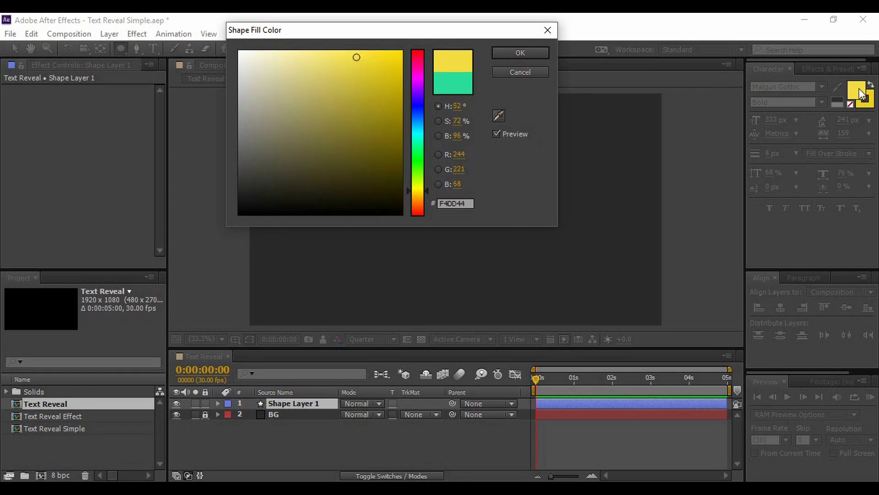
{"action": "left_click", "coordinate": [472, 205]}
{"action": "left_click", "coordinate": [472, 203]}
{"action": "left_click", "coordinate": [523, 53]}
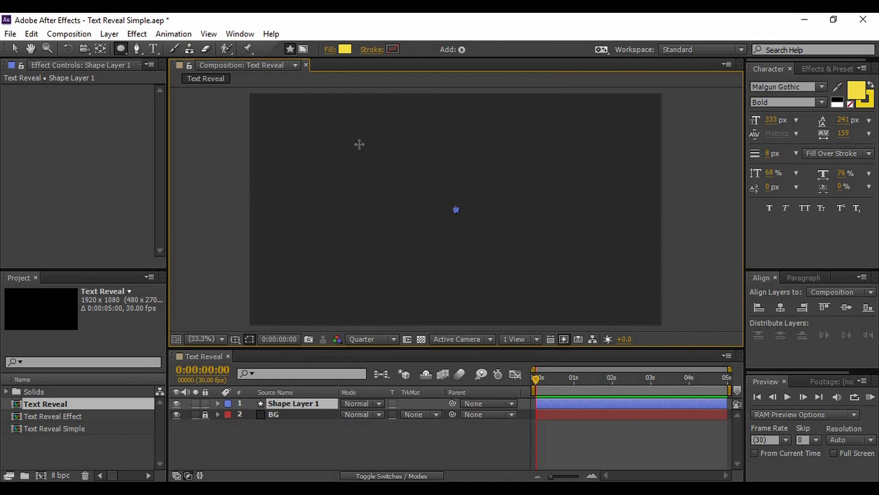
- Draw a large perfect circle around the middle of the canvas on Shape Layer 1
{"action": "left_click_drag", "start_coordinate": [359, 144], "coordinate": [408, 180]}
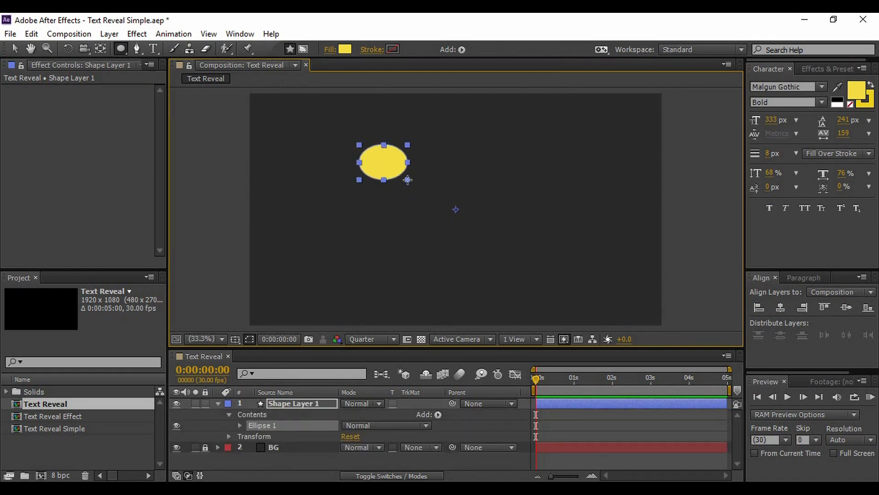
{"action": "key", "text": "ctrl+z"}
{"action": "left_click_drag", "start_coordinate": [355, 120], "coordinate": [549, 272]}
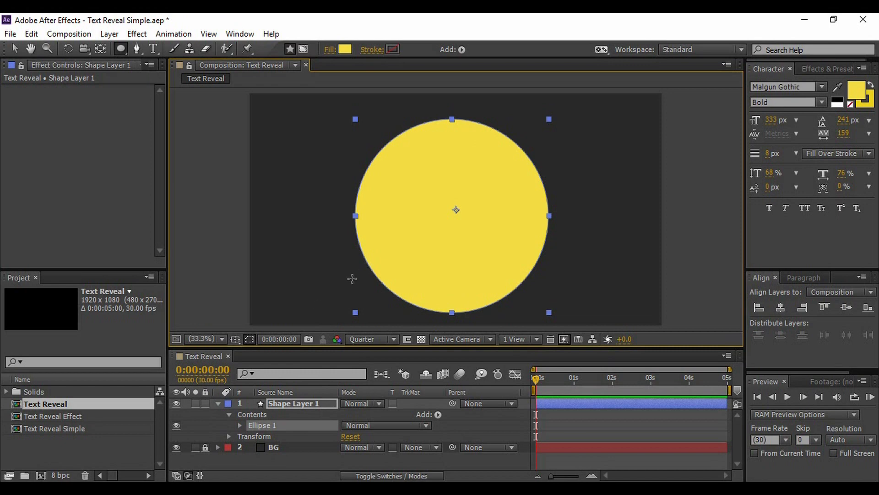
- Give the circle a solid-colour 25 px stroke and set its fill to None
{"action": "left_click", "coordinate": [373, 50]}
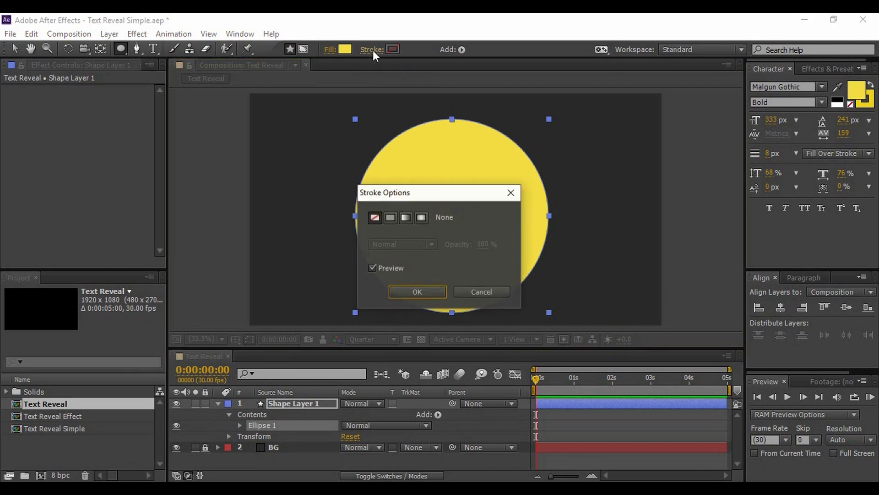
{"action": "left_click", "coordinate": [392, 218]}
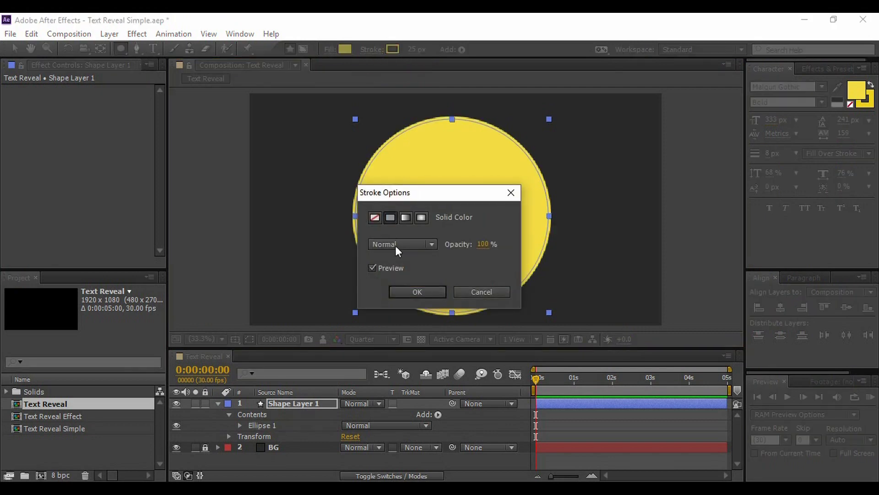
{"action": "left_click", "coordinate": [414, 289]}
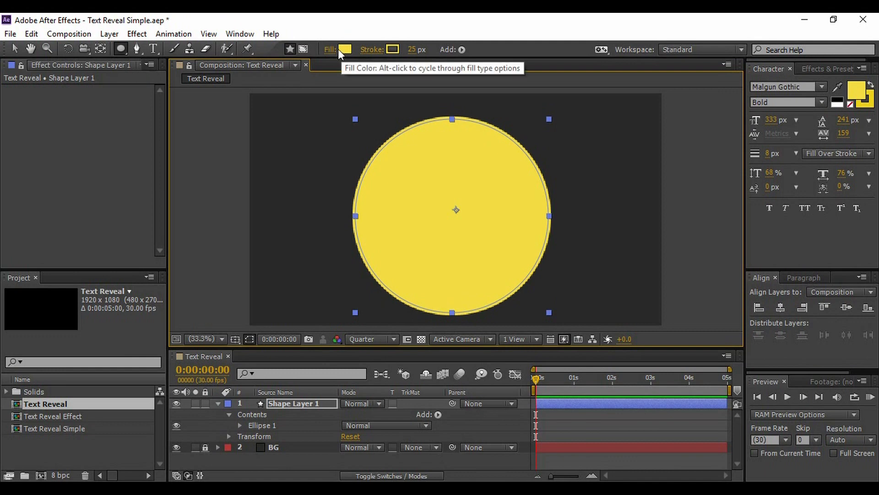
{"action": "left_click", "coordinate": [330, 49]}
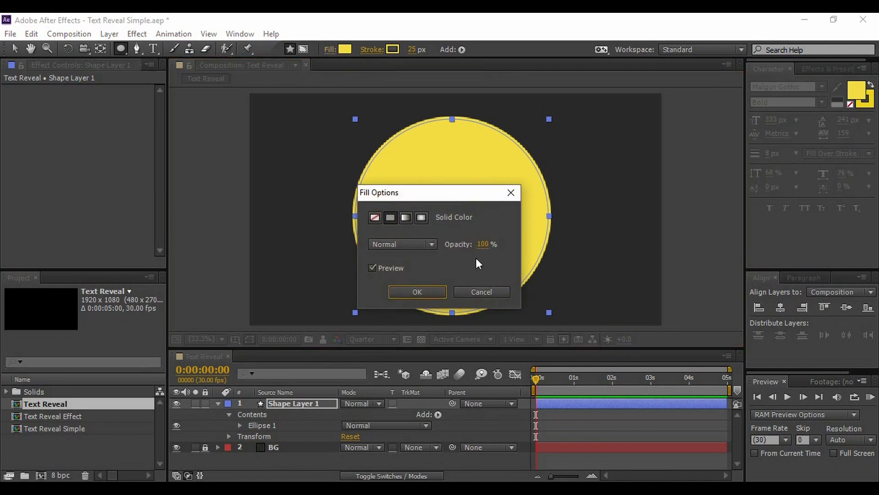
{"action": "left_click", "coordinate": [374, 217]}
{"action": "left_click", "coordinate": [404, 292]}
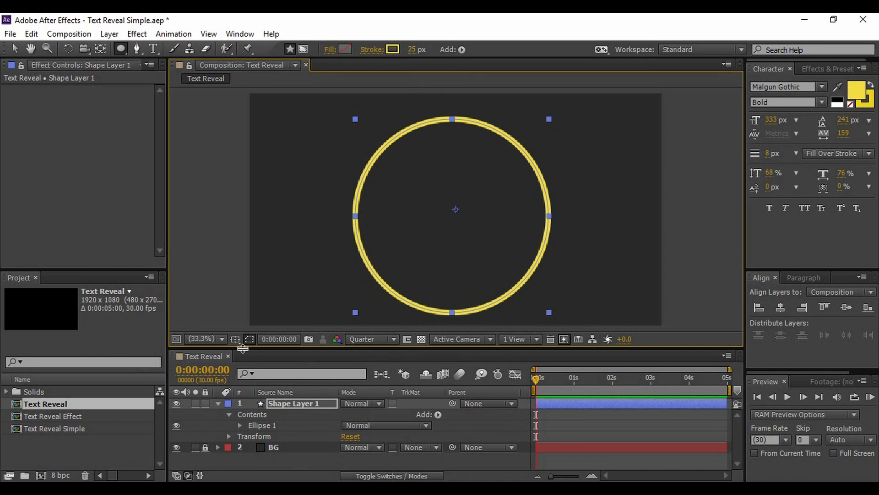
- Collapse the properties of Shape Layer 1 in the timeline and select the layer
{"action": "left_click", "coordinate": [218, 403]}
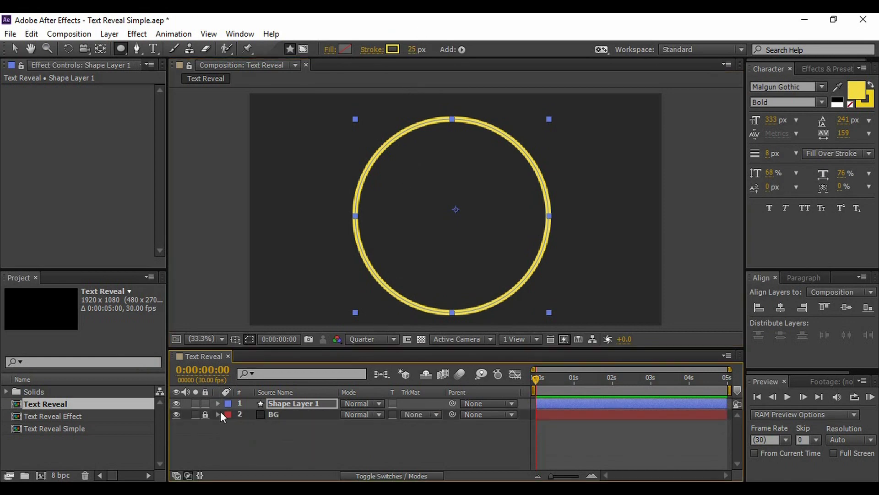
{"action": "left_click", "coordinate": [303, 449]}
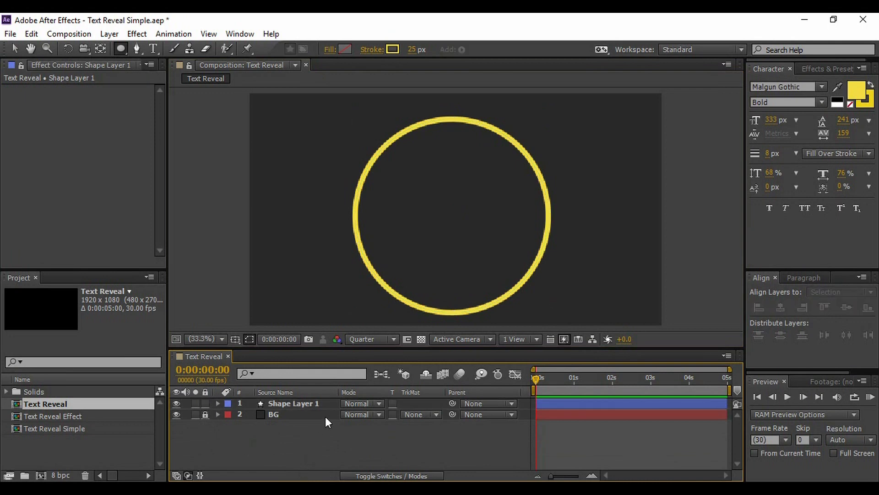
{"action": "left_click", "coordinate": [296, 405]}
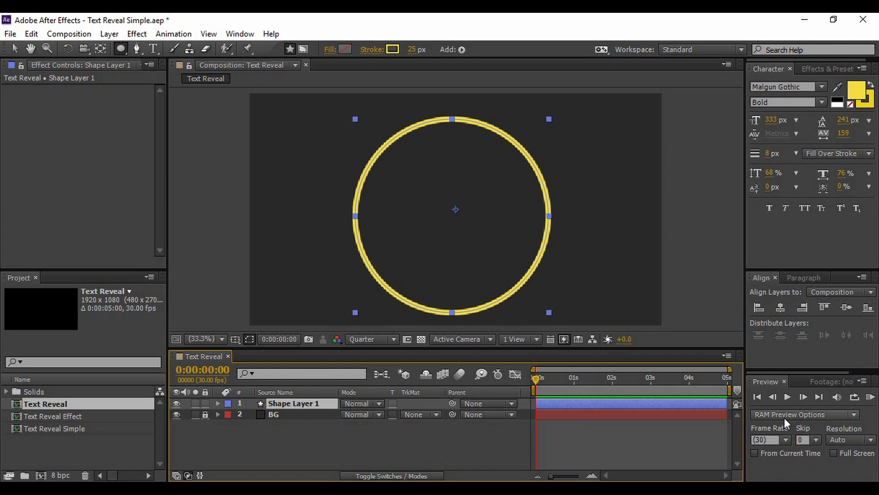
- Centre the circle layer horizontally and vertically in the composition, then deselect it
{"action": "left_click", "coordinate": [779, 306]}
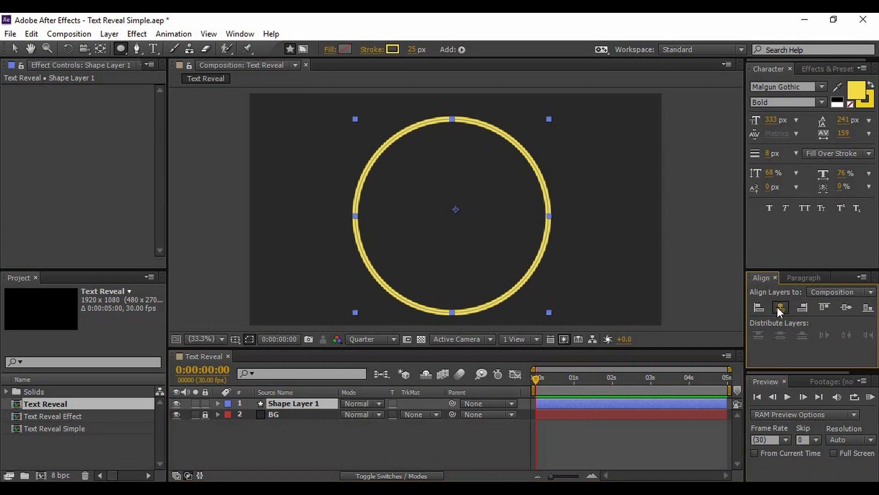
{"action": "left_click", "coordinate": [850, 309]}
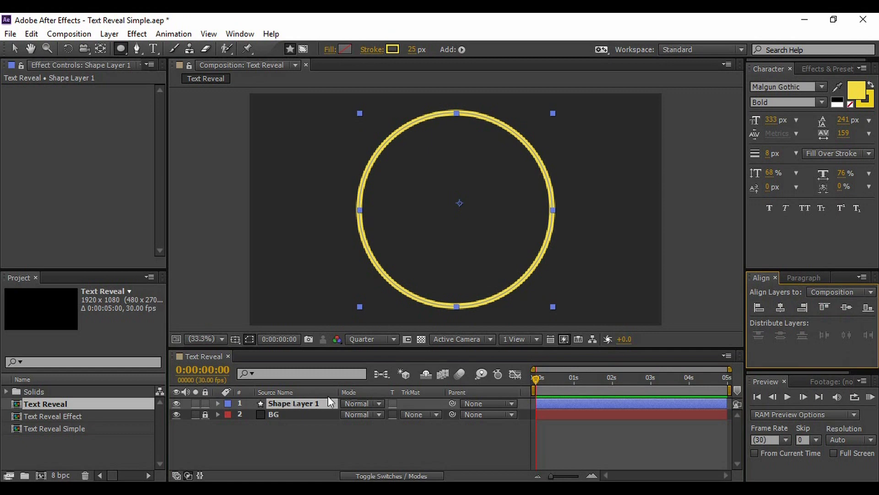
{"action": "left_click", "coordinate": [323, 448]}
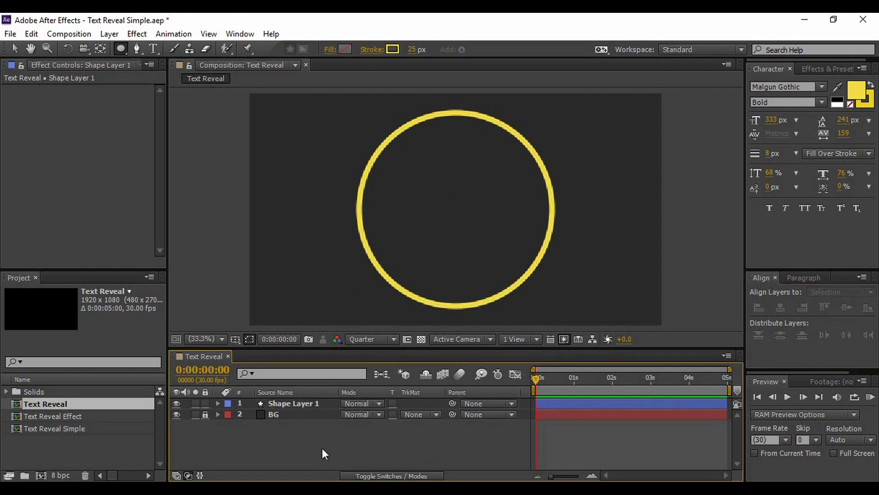
- Add a Trim Paths operator to the contents of Shape Layer 1
{"action": "left_click", "coordinate": [218, 404]}
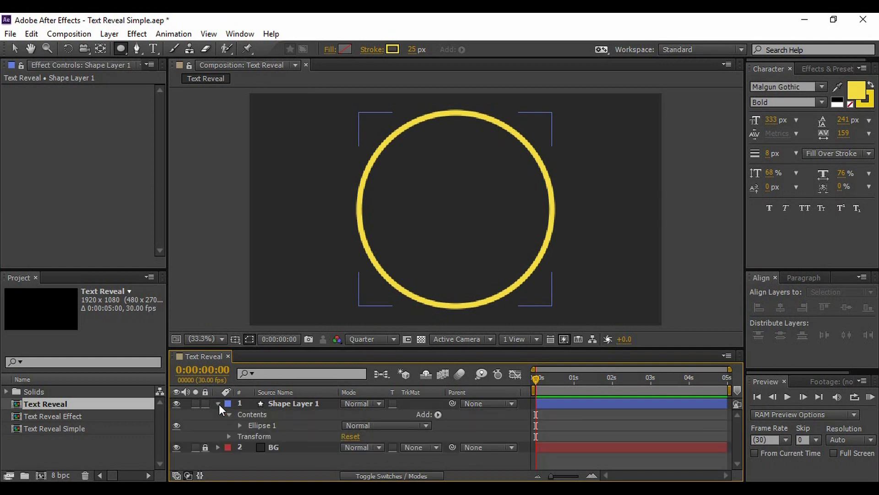
{"action": "left_click", "coordinate": [438, 414]}
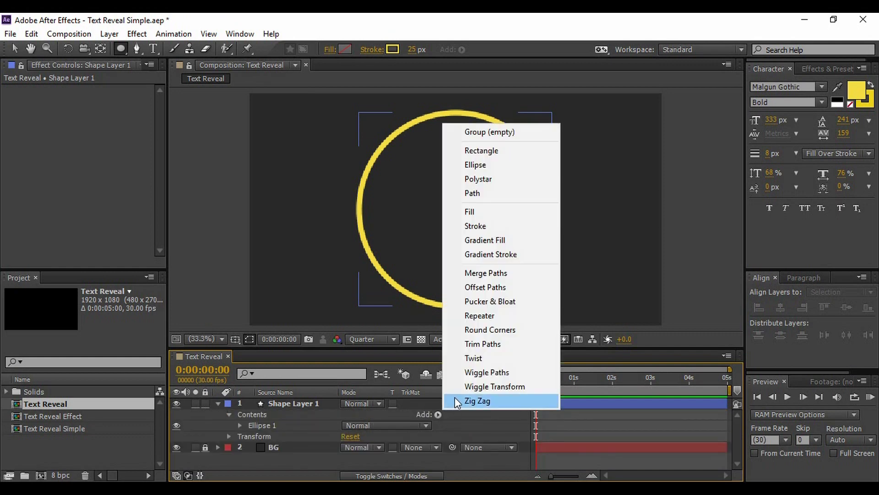
{"action": "left_click", "coordinate": [471, 344]}
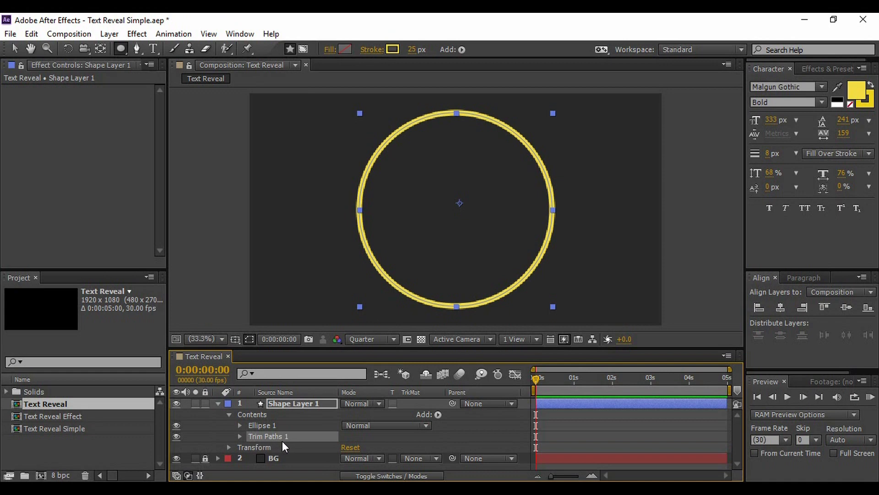
- Set the Trim Paths Start value to 100% and keyframe it at 0:00:00:00
{"action": "left_click", "coordinate": [240, 436]}
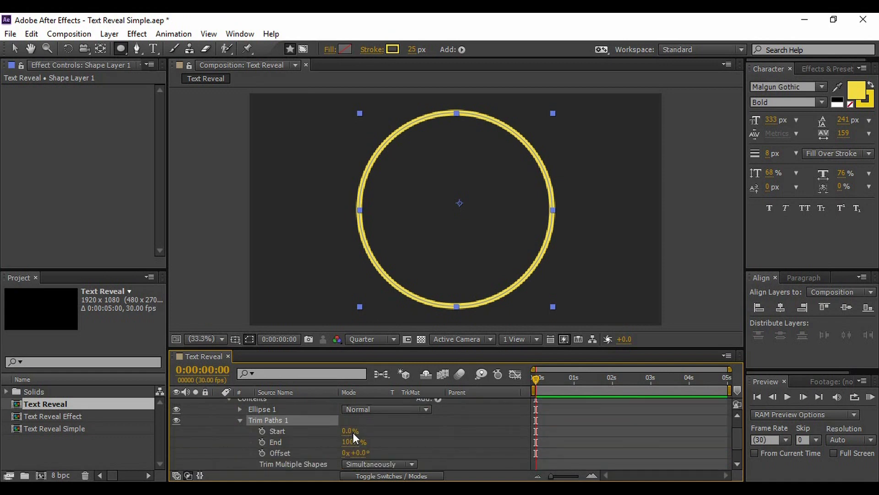
{"action": "left_click_drag", "start_coordinate": [347, 432], "coordinate": [445, 428]}
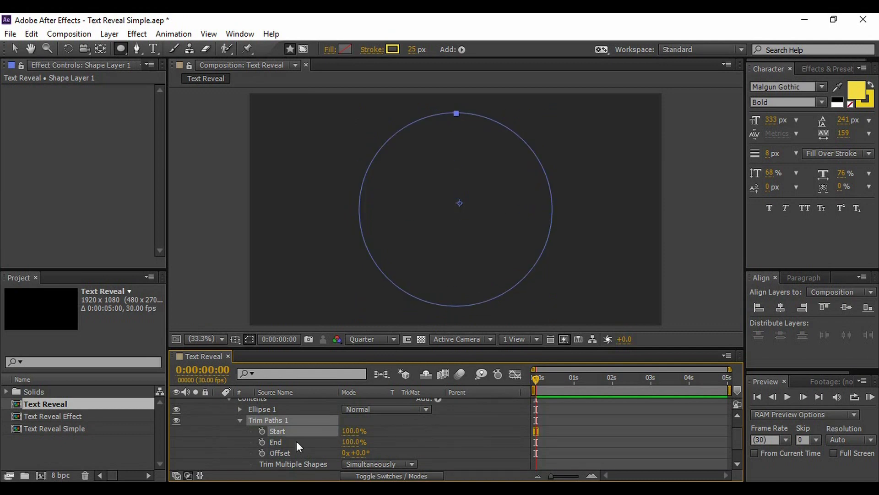
{"action": "left_click", "coordinate": [262, 430]}
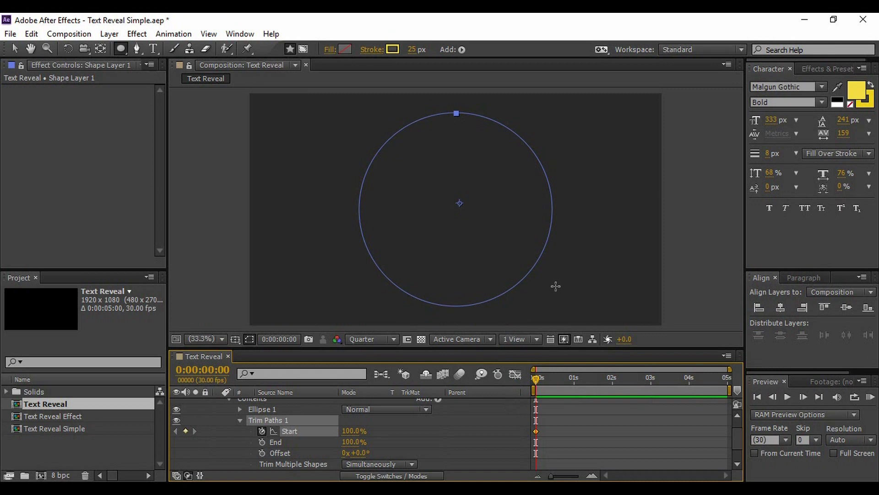
- Add a second Trim Paths Start keyframe of 0% at 0:00:00:15
{"action": "left_click_drag", "start_coordinate": [535, 377], "coordinate": [555, 377]}
{"action": "left_click_drag", "start_coordinate": [553, 477], "coordinate": [568, 476]}
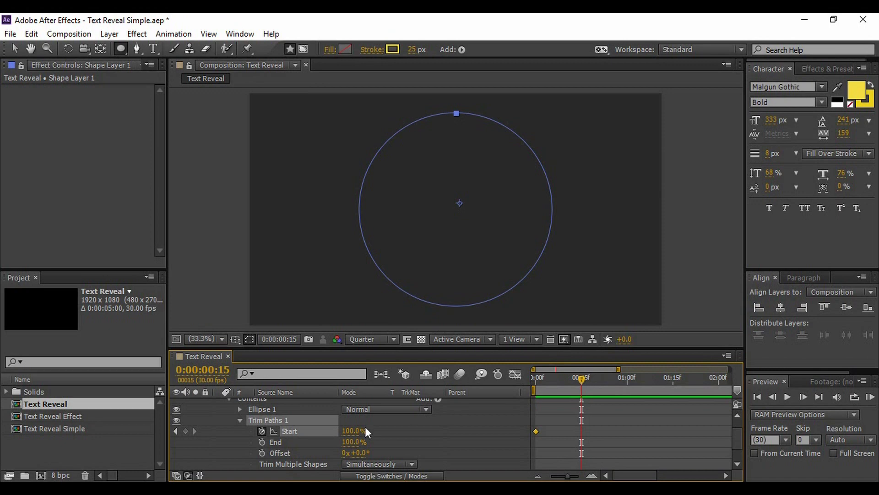
{"action": "left_click", "coordinate": [351, 431]}
{"action": "type", "text": "0"}
{"action": "key", "text": "Return"}
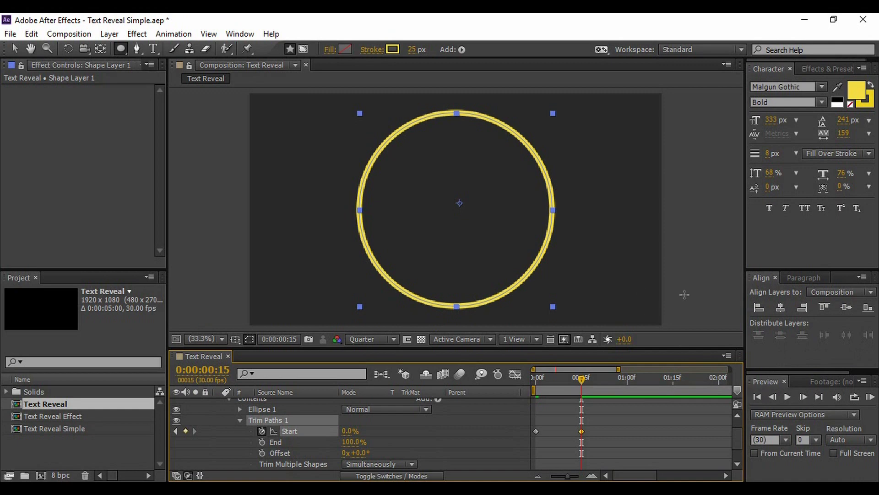
- Deselect the circle and preview its drawing animation from the first frame
{"action": "left_click", "coordinate": [13, 47]}
{"action": "left_click", "coordinate": [705, 282]}
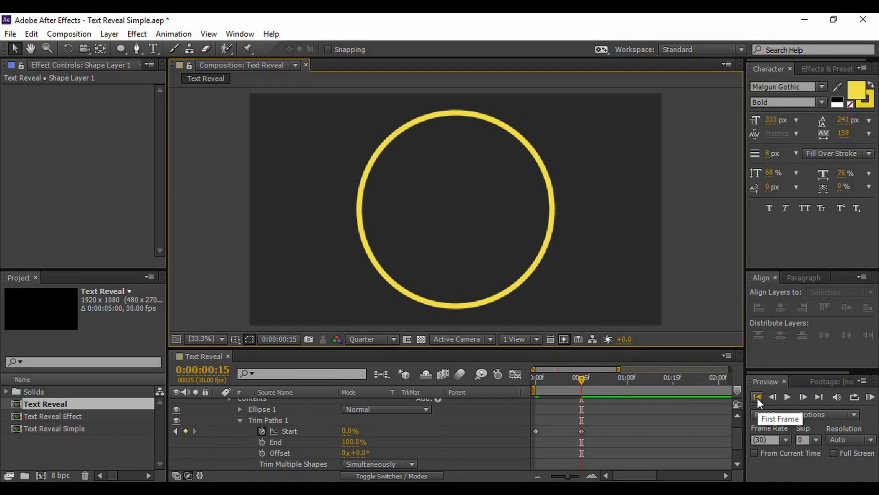
{"action": "left_click", "coordinate": [757, 397]}
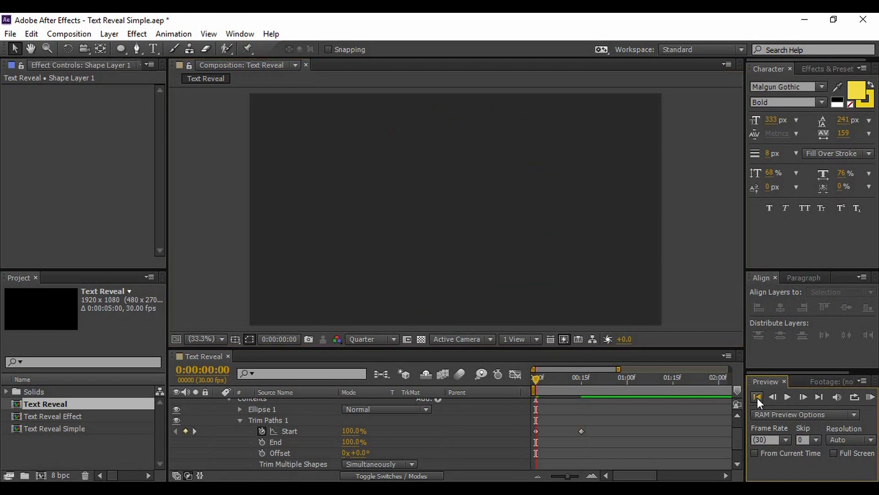
{"action": "left_click", "coordinate": [790, 396]}
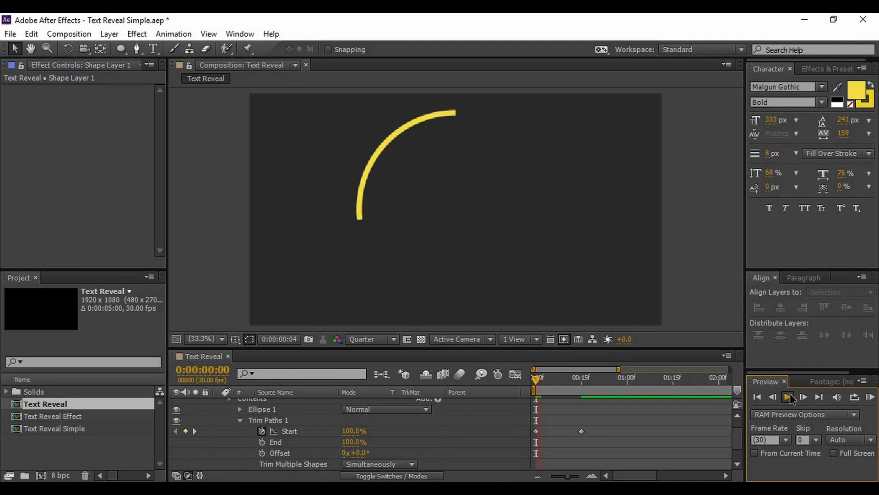
{"action": "left_click", "coordinate": [790, 395]}
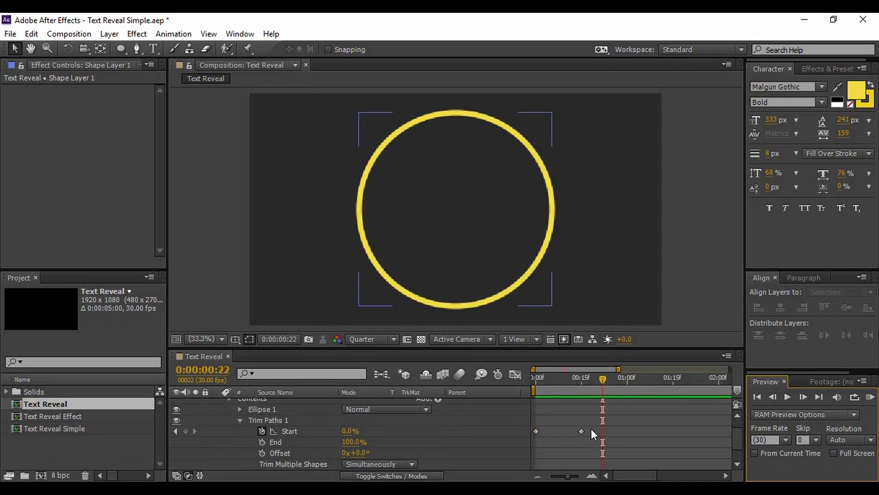
- Apply Easy Ease to both Trim Paths Start keyframes
{"action": "left_click_drag", "start_coordinate": [589, 427], "coordinate": [534, 436]}
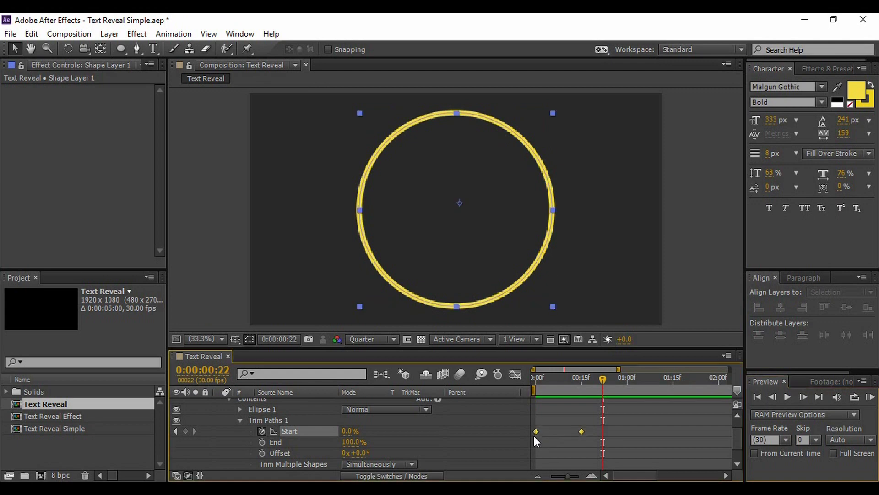
{"action": "right_click", "coordinate": [536, 430]}
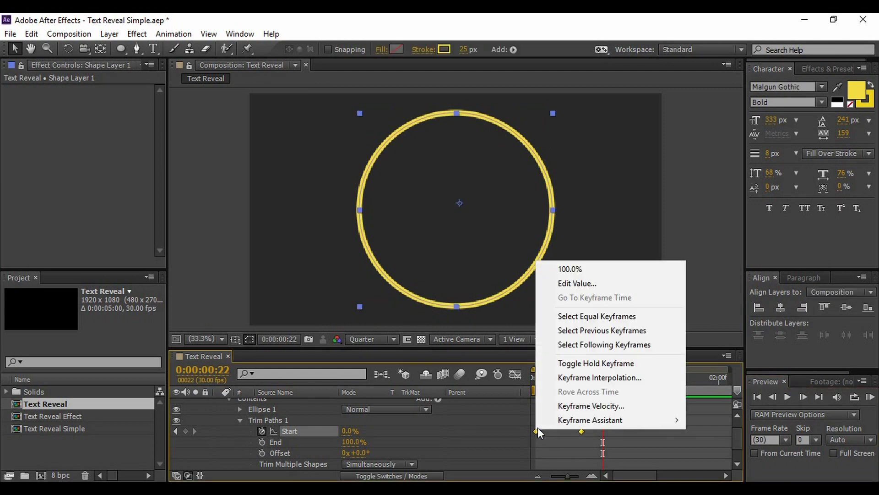
{"action": "mouse_move", "coordinate": [552, 421]}
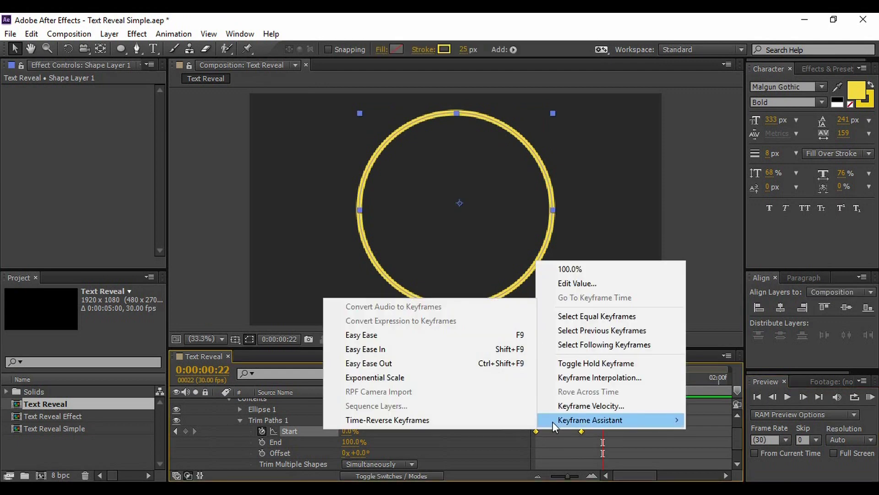
{"action": "left_click", "coordinate": [504, 337]}
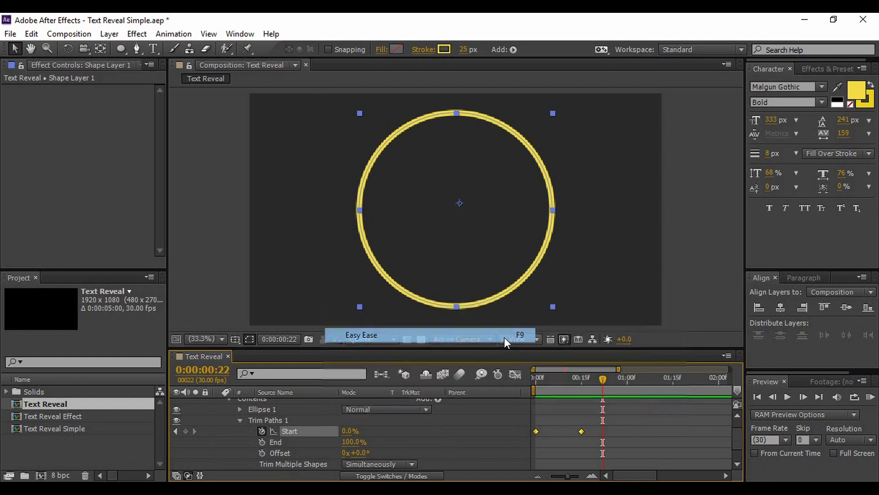
{"action": "left_click", "coordinate": [611, 432]}
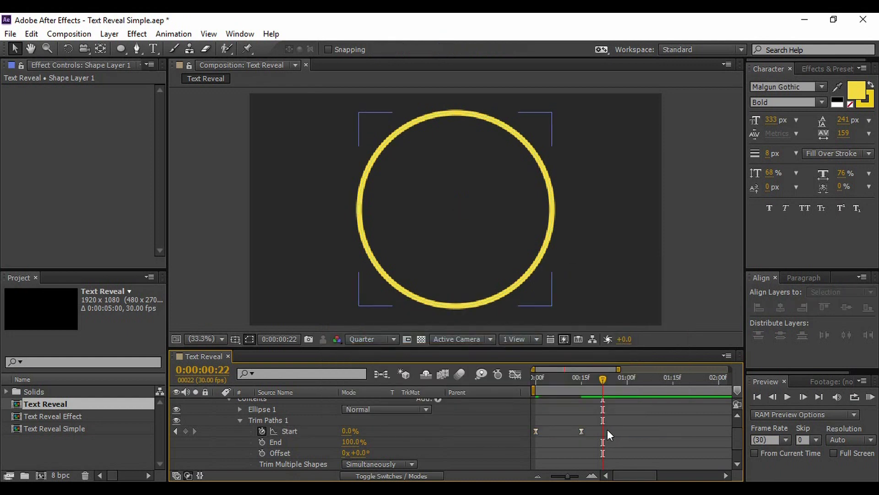
- Collapse the properties of Shape Layer 1 in the timeline and lock the layer
{"action": "left_click", "coordinate": [732, 443]}
{"action": "left_click", "coordinate": [737, 415]}
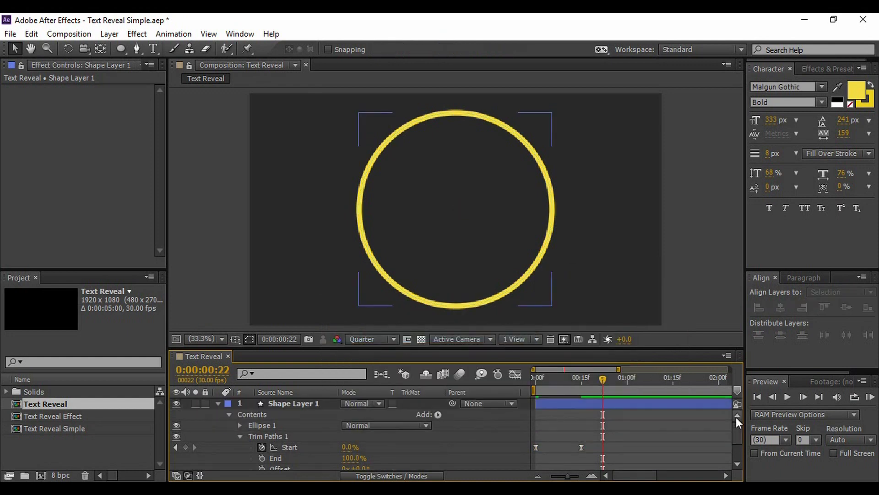
{"action": "left_click", "coordinate": [219, 402]}
{"action": "left_click", "coordinate": [263, 456]}
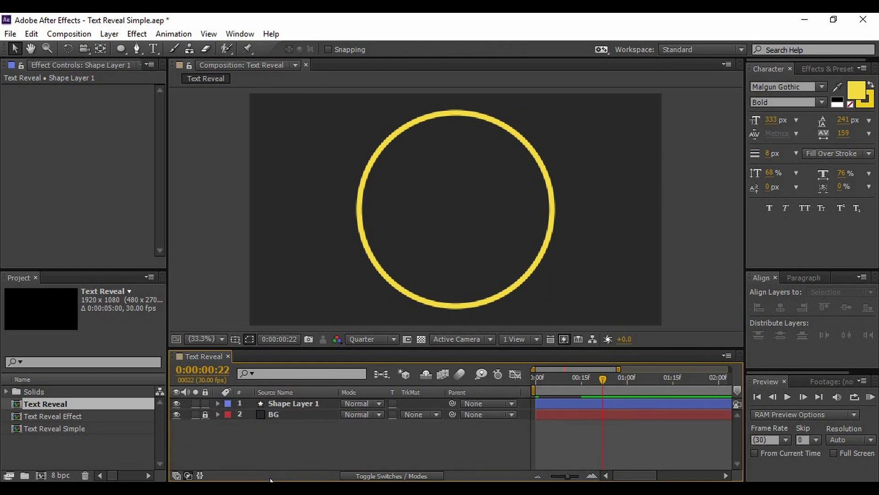
{"action": "left_click", "coordinate": [209, 405]}
{"action": "left_click_drag", "start_coordinate": [205, 404], "coordinate": [205, 414]}
- Create a new text layer in the composition containing the word TEXT
{"action": "right_click", "coordinate": [455, 448]}
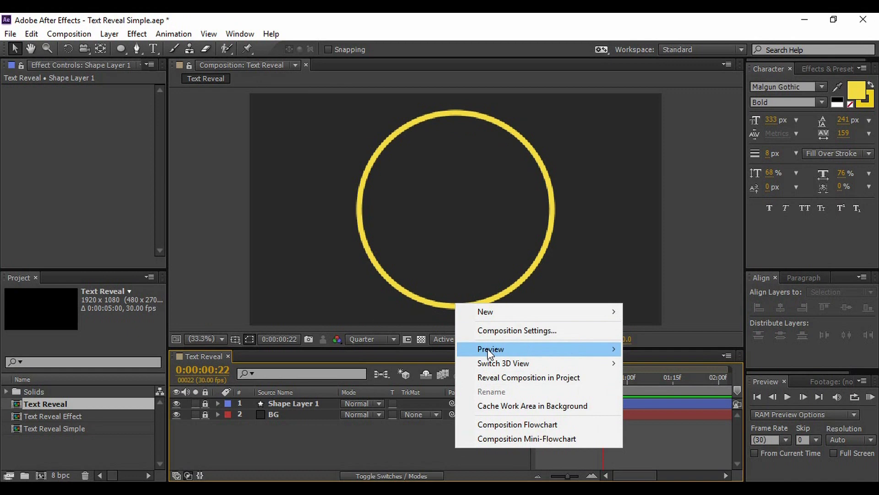
{"action": "mouse_move", "coordinate": [490, 309]}
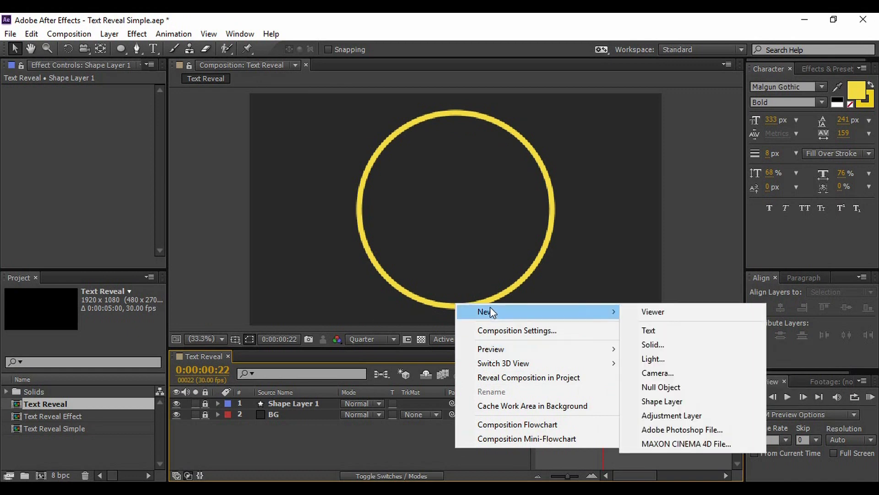
{"action": "left_click", "coordinate": [680, 334]}
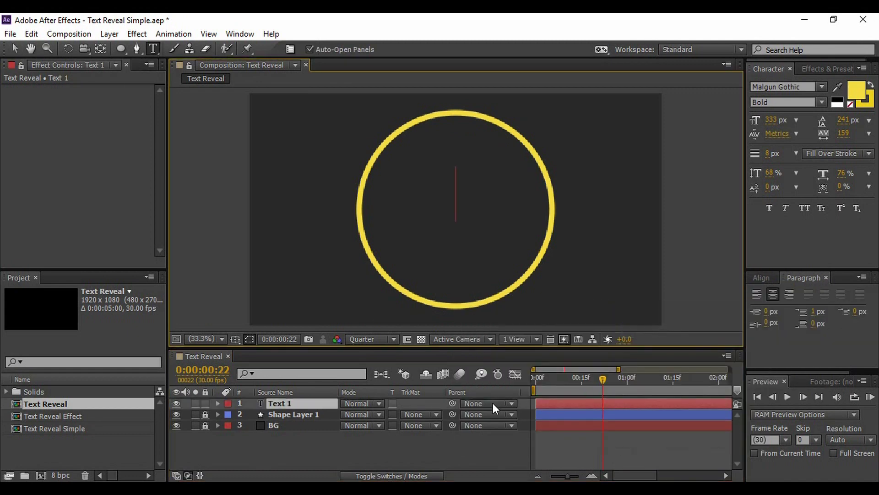
{"action": "type", "text": "TEXT"}
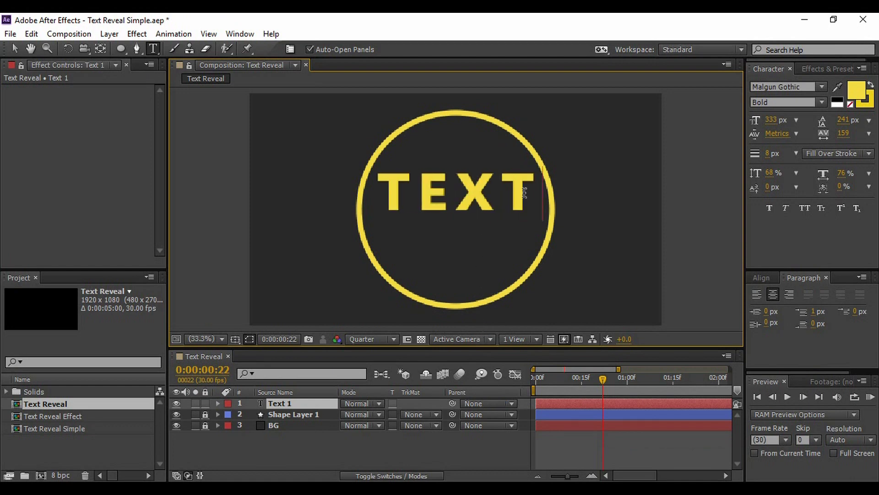
- Format the word TEXT in Regular style at 228 px with tracking 4, and centre its layer horizontally in the composition
{"action": "left_click_drag", "start_coordinate": [527, 193], "coordinate": [386, 205]}
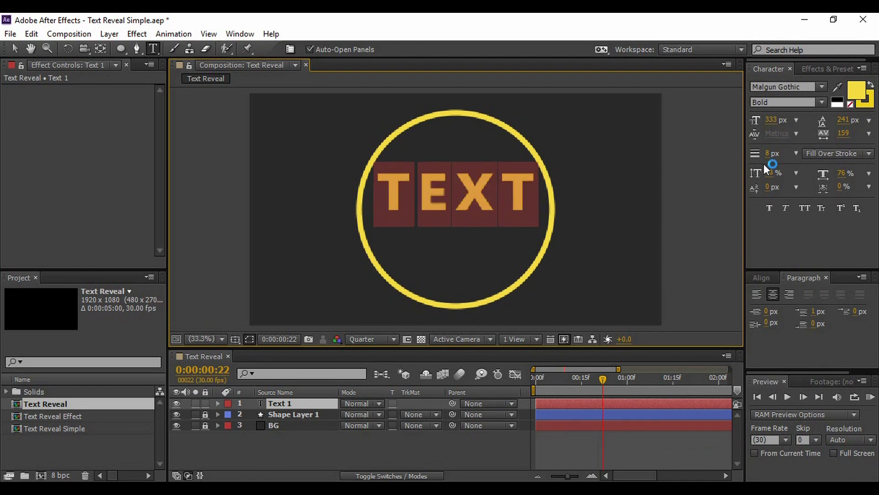
{"action": "left_click_drag", "start_coordinate": [843, 134], "coordinate": [751, 154]}
{"action": "left_click_drag", "start_coordinate": [777, 124], "coordinate": [715, 119]}
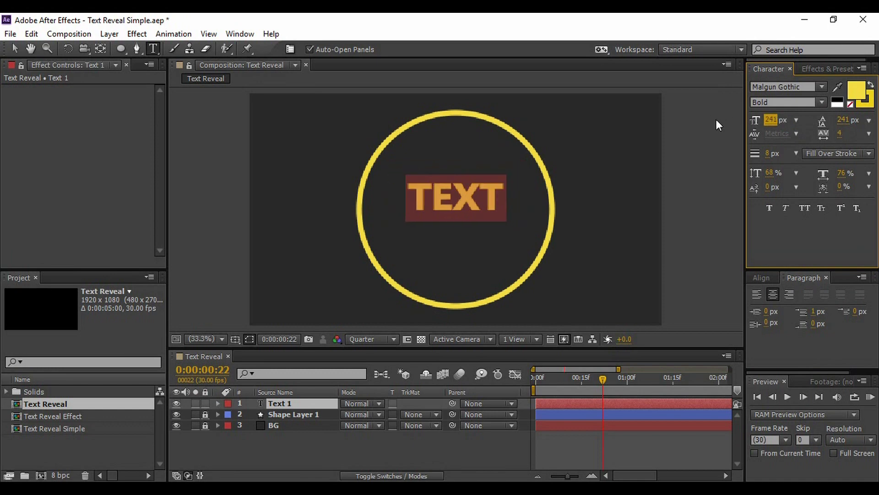
{"action": "left_click", "coordinate": [820, 101]}
{"action": "left_click", "coordinate": [805, 131]}
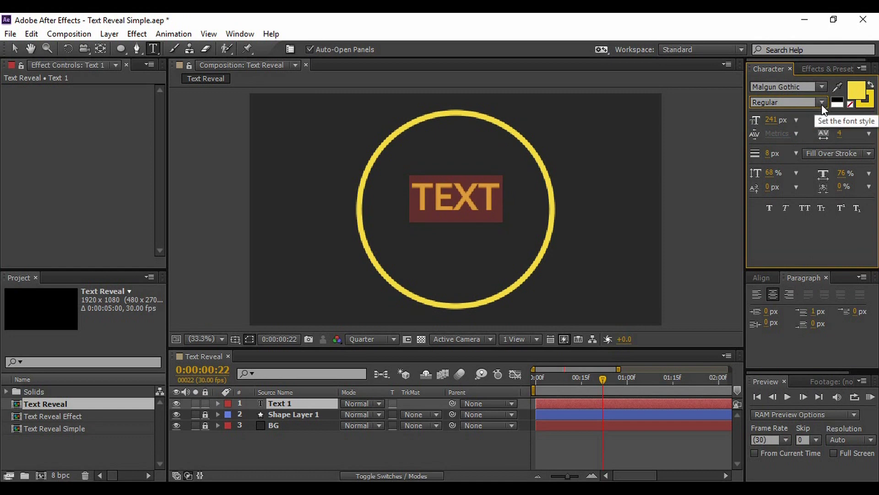
{"action": "left_click_drag", "start_coordinate": [779, 120], "coordinate": [774, 122]}
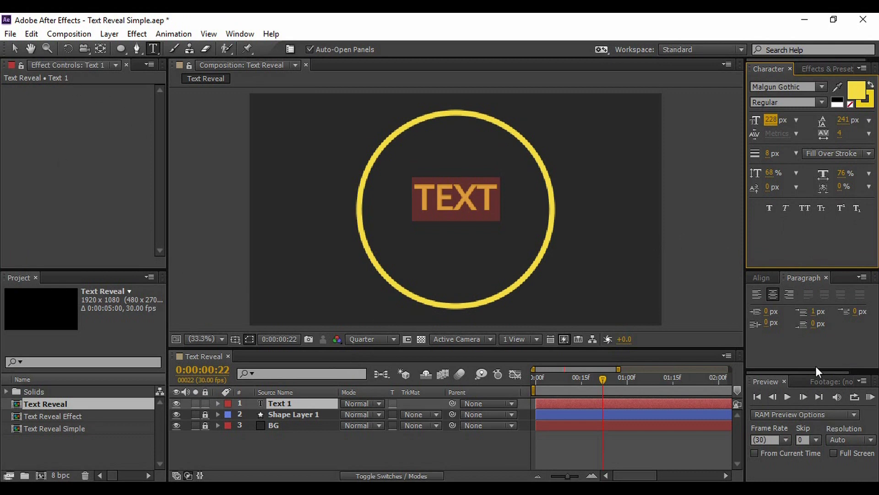
{"action": "left_click", "coordinate": [761, 278]}
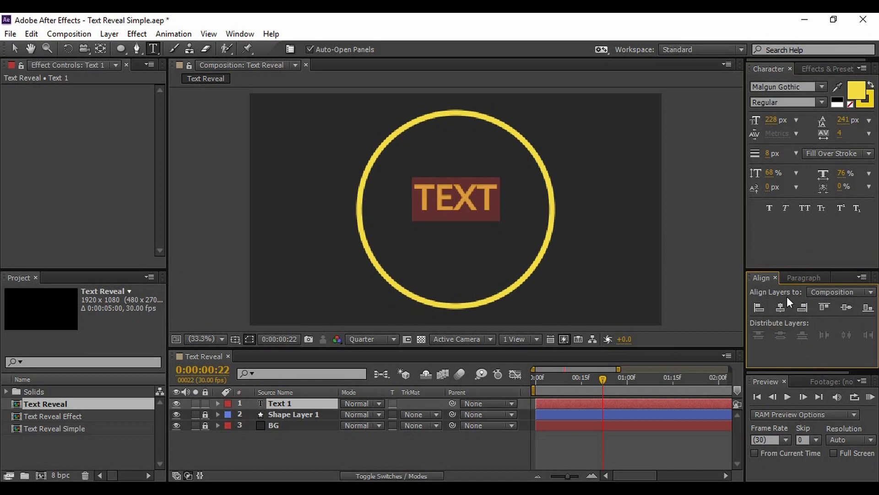
{"action": "left_click", "coordinate": [776, 306]}
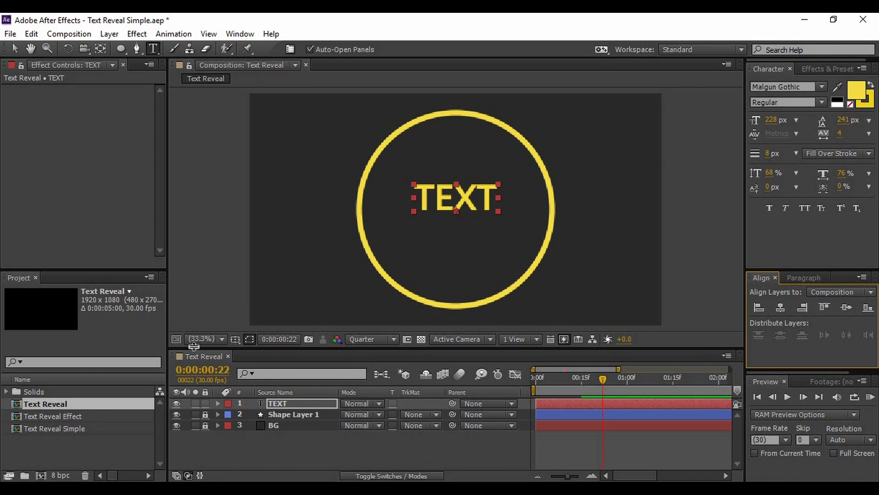
- Create a second text layer containing the word HERE and place it directly beneath the word TEXT inside the circle
{"action": "right_click", "coordinate": [290, 442]}
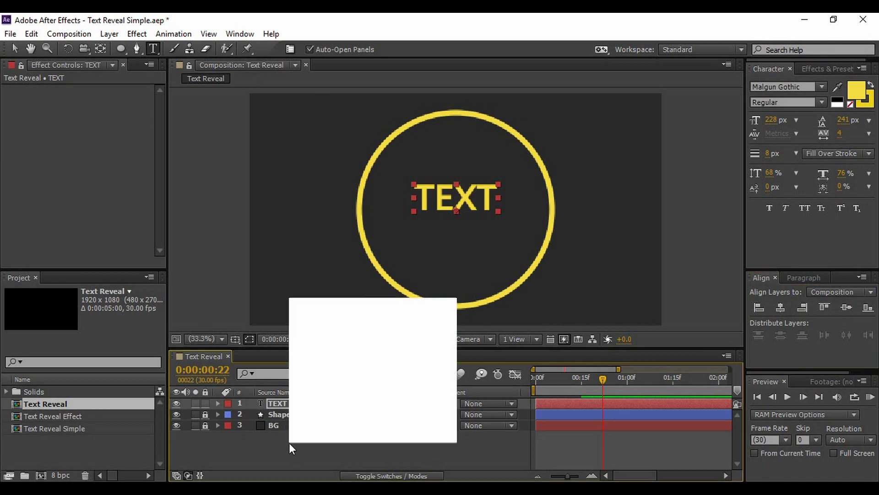
{"action": "mouse_move", "coordinate": [383, 303]}
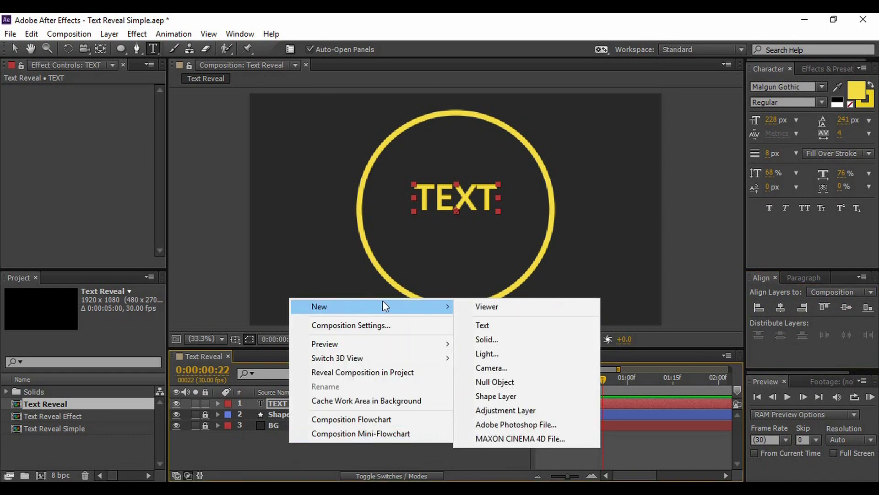
{"action": "left_click", "coordinate": [481, 325]}
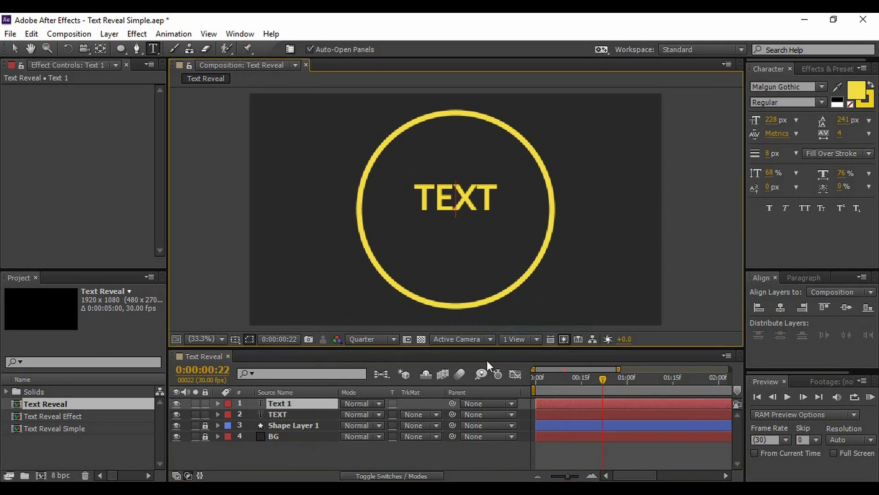
{"action": "type", "text": "TERE"}
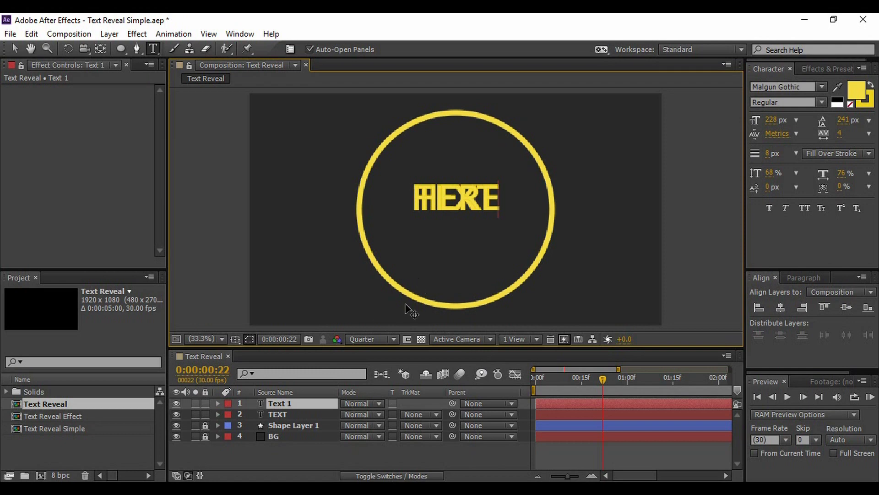
{"action": "left_click", "coordinate": [302, 404]}
{"action": "key", "text": "Return"}
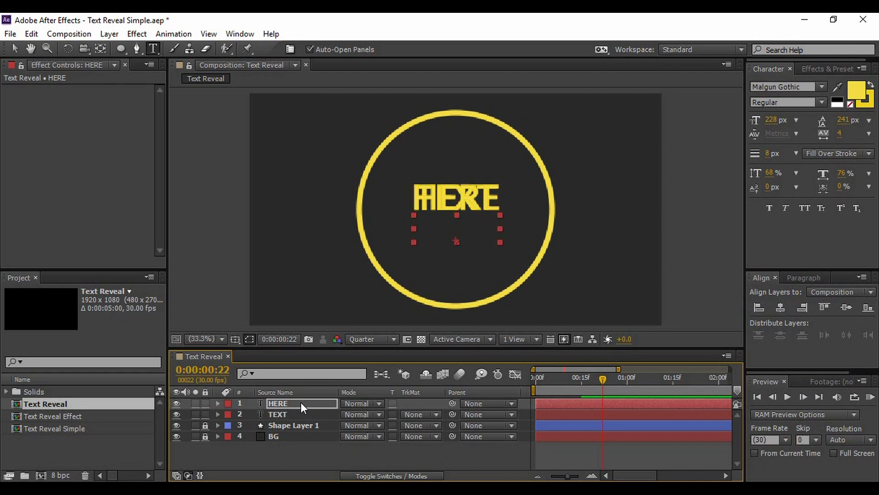
{"action": "left_click", "coordinate": [368, 453]}
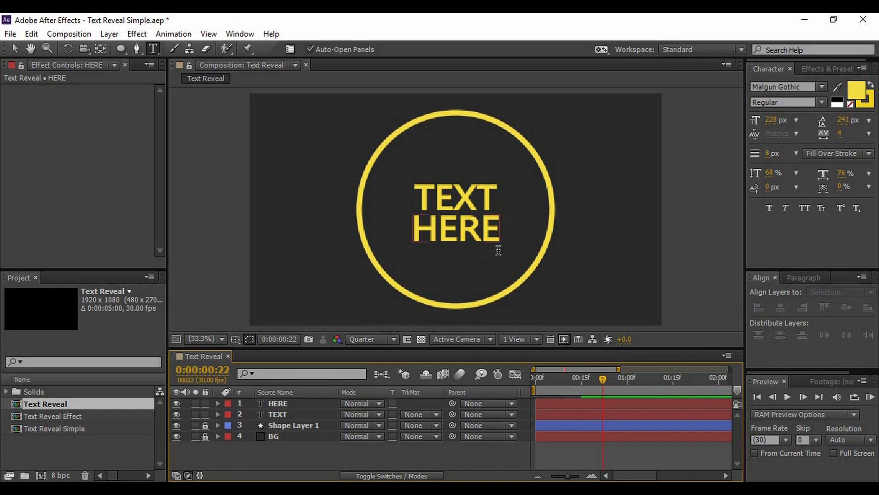
- Set the font size of both the TEXT and HERE layers to 207 px
{"action": "left_click", "coordinate": [14, 48]}
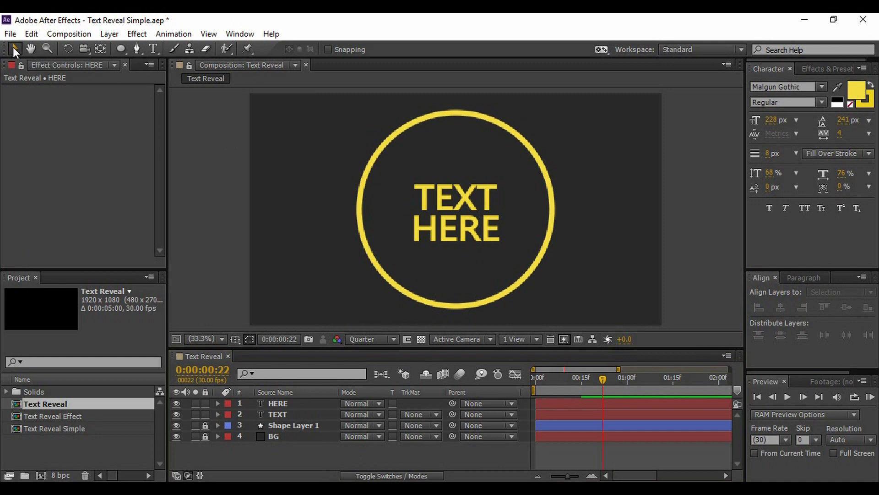
{"action": "left_click", "coordinate": [453, 199]}
{"action": "left_click", "coordinate": [473, 230]}
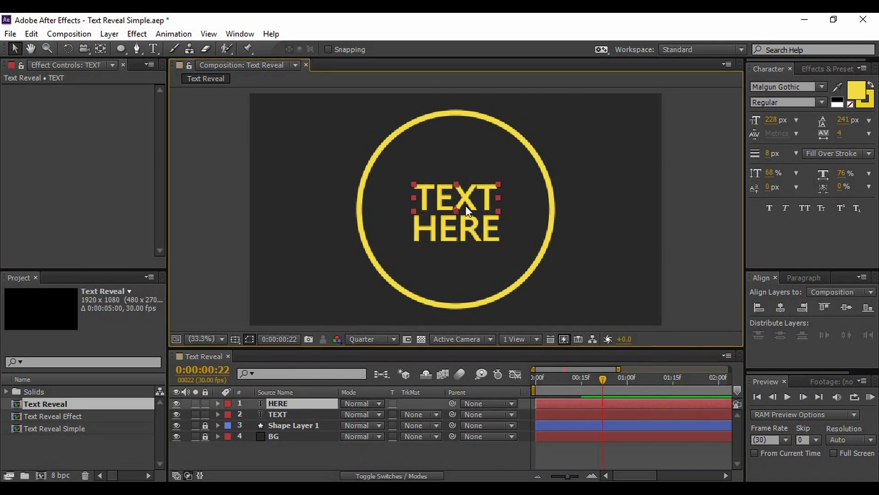
{"action": "left_click", "coordinate": [466, 210]}
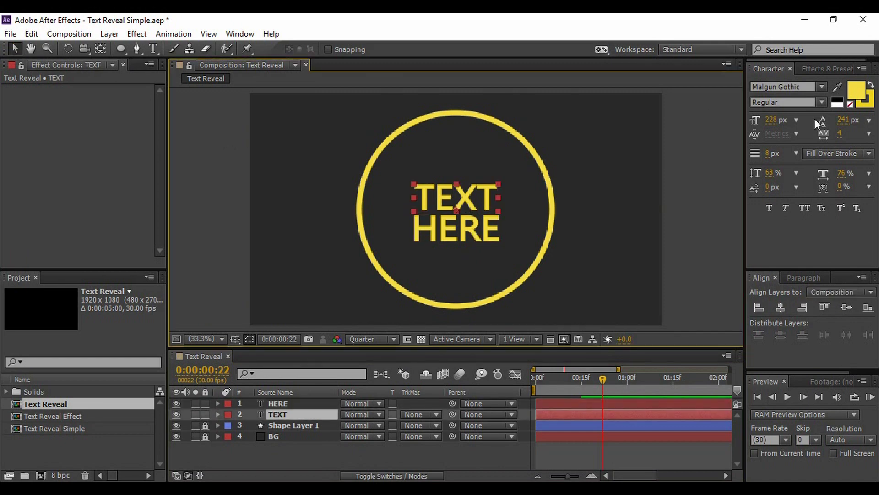
{"action": "left_click_drag", "start_coordinate": [774, 120], "coordinate": [762, 122]}
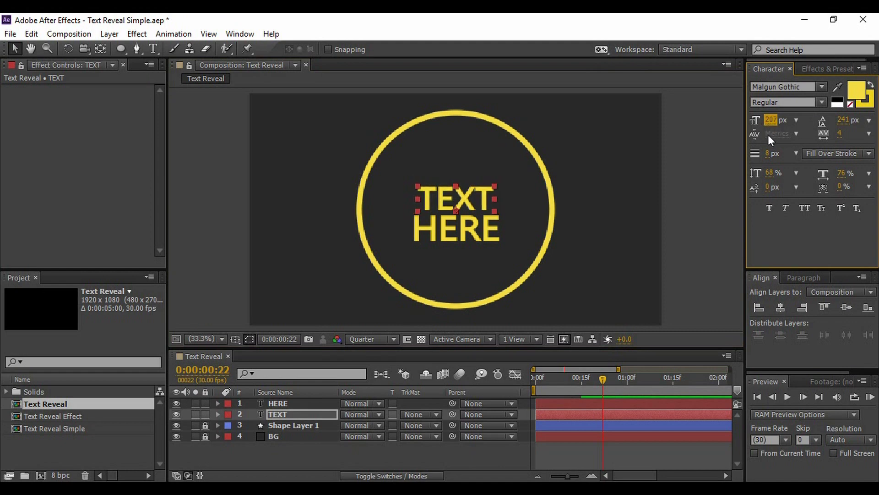
{"action": "left_click", "coordinate": [468, 223]}
{"action": "mouse_move", "coordinate": [777, 118]}
{"action": "left_mouse_down"}
{"action": "mouse_move", "coordinate": [756, 126]}
{"action": "mouse_move", "coordinate": [768, 126]}
{"action": "left_mouse_up"}
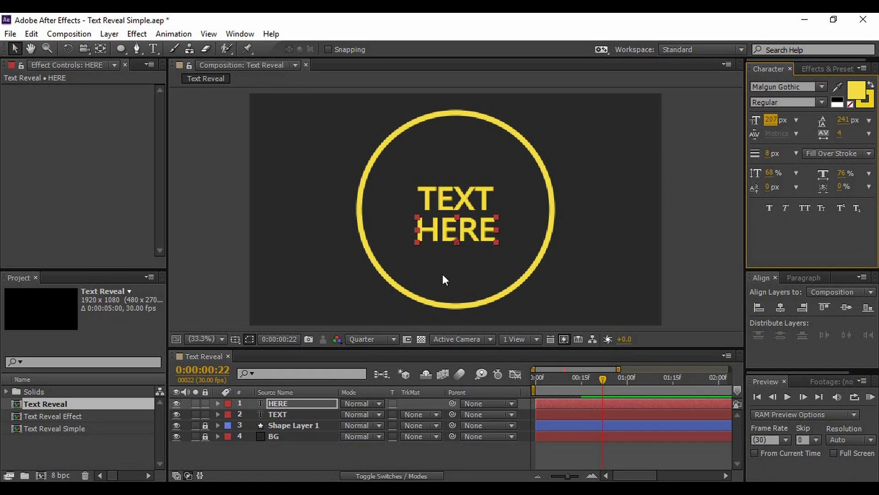
- Stretch the word TEXT horizontally so that it is slightly wider than HERE, and deselect its layer
{"action": "left_click", "coordinate": [461, 200]}
{"action": "left_click_drag", "start_coordinate": [493, 200], "coordinate": [499, 199]}
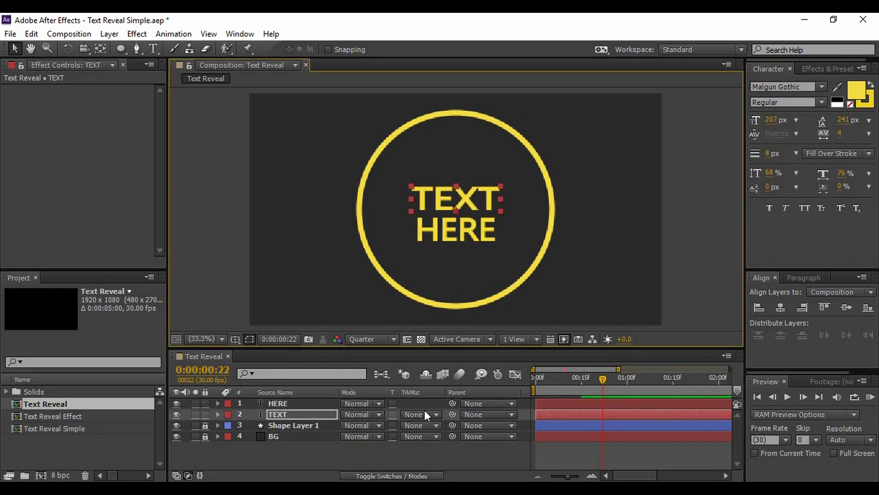
{"action": "left_click", "coordinate": [396, 455]}
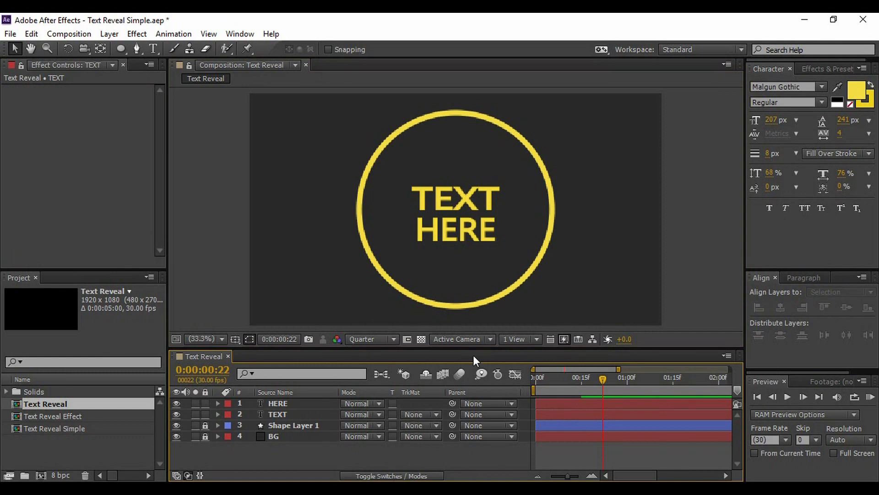
{"action": "left_click", "coordinate": [289, 414]}
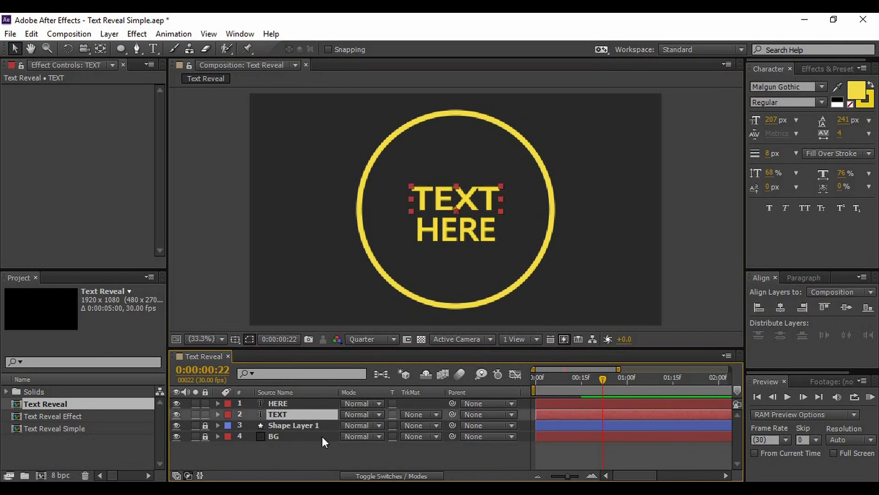
{"action": "left_click", "coordinate": [337, 460]}
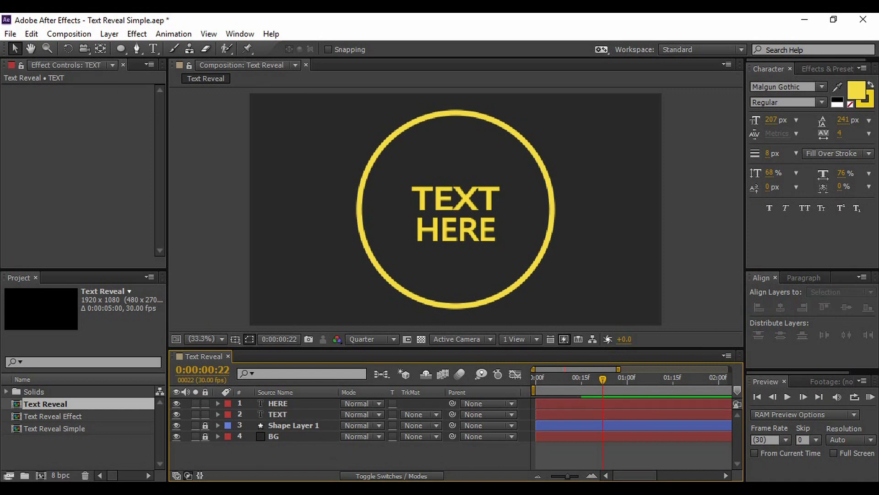
- Set up the Rectangle tool with no stroke and a solid colour fill
{"action": "left_click", "coordinate": [120, 51]}
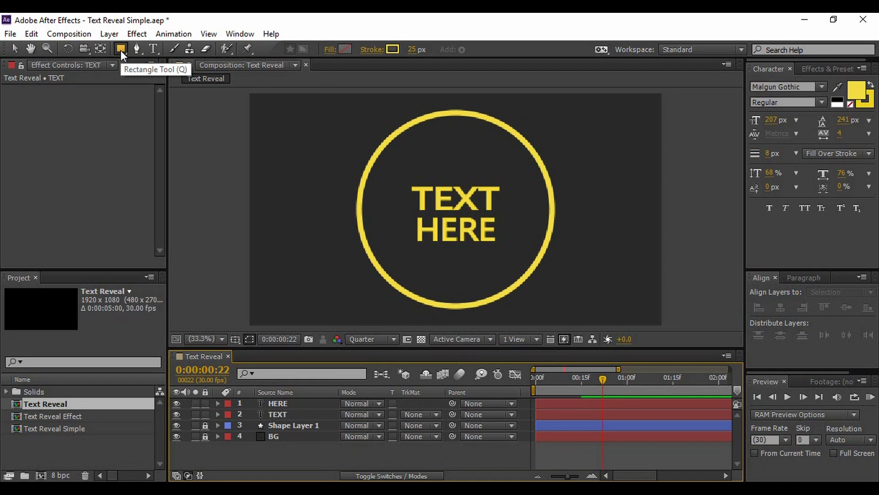
{"action": "left_click", "coordinate": [371, 49]}
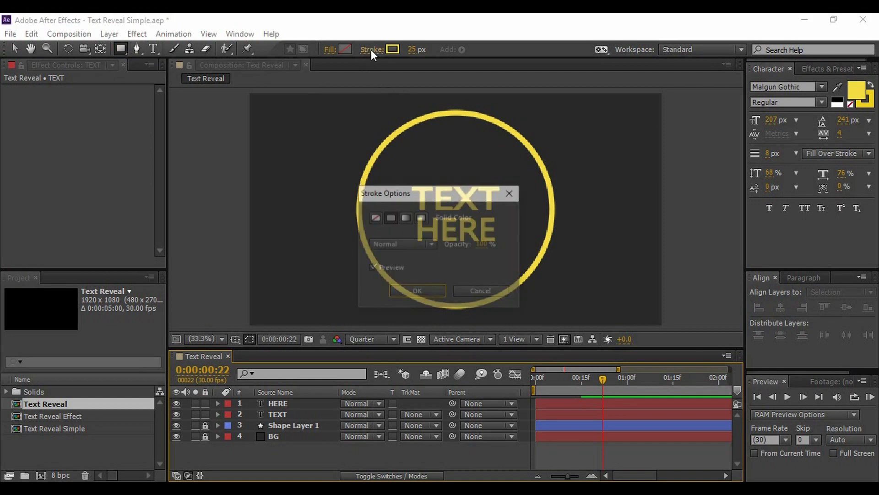
{"action": "left_click", "coordinate": [373, 216]}
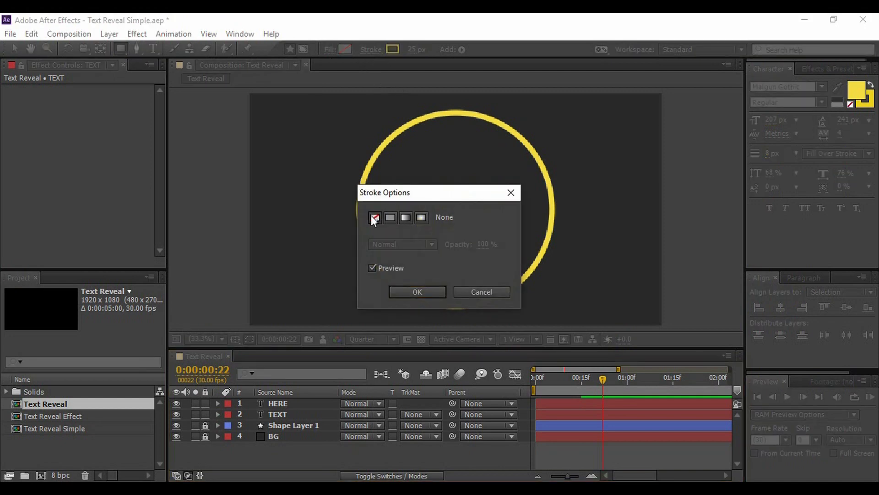
{"action": "left_click", "coordinate": [416, 293]}
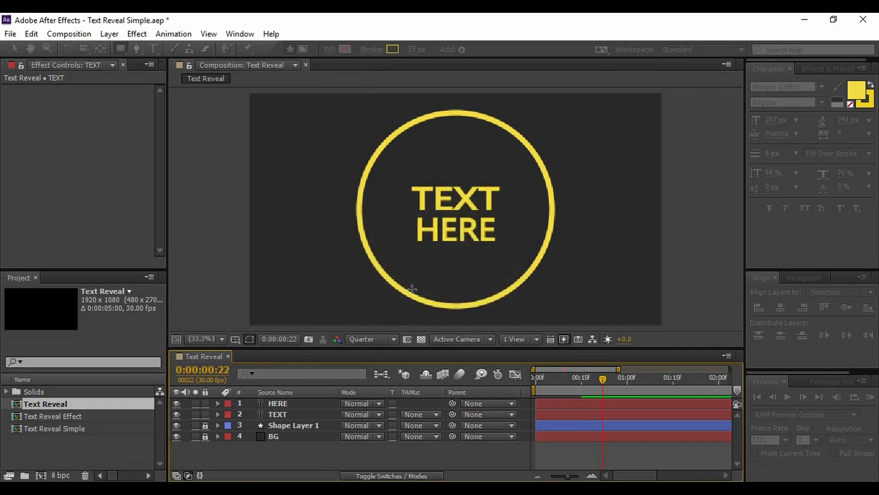
{"action": "left_click", "coordinate": [330, 50]}
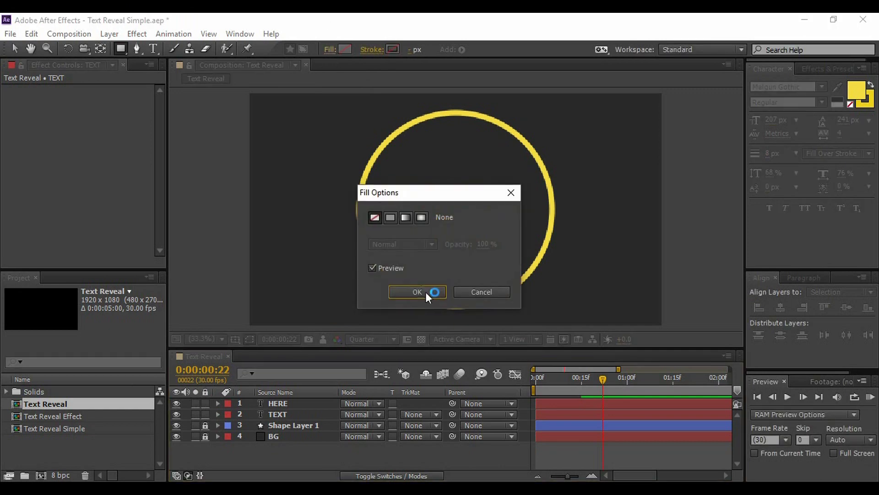
{"action": "left_click", "coordinate": [390, 218]}
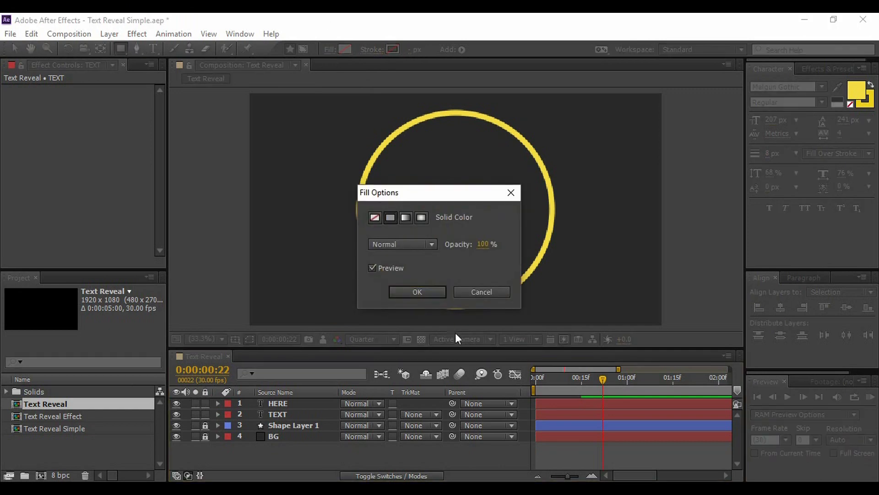
{"action": "left_click", "coordinate": [427, 295]}
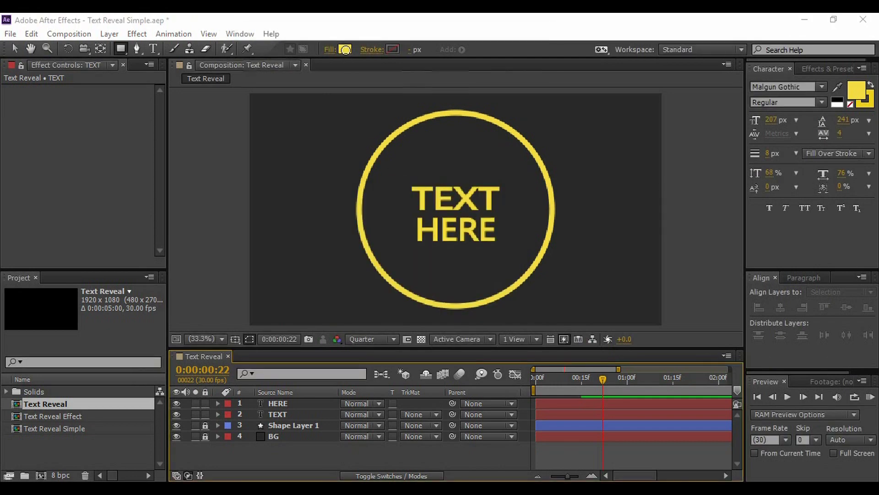
- Change the shape fill colour to a bright red
{"action": "left_click", "coordinate": [345, 50]}
{"action": "left_click_drag", "start_coordinate": [417, 130], "coordinate": [416, 213]}
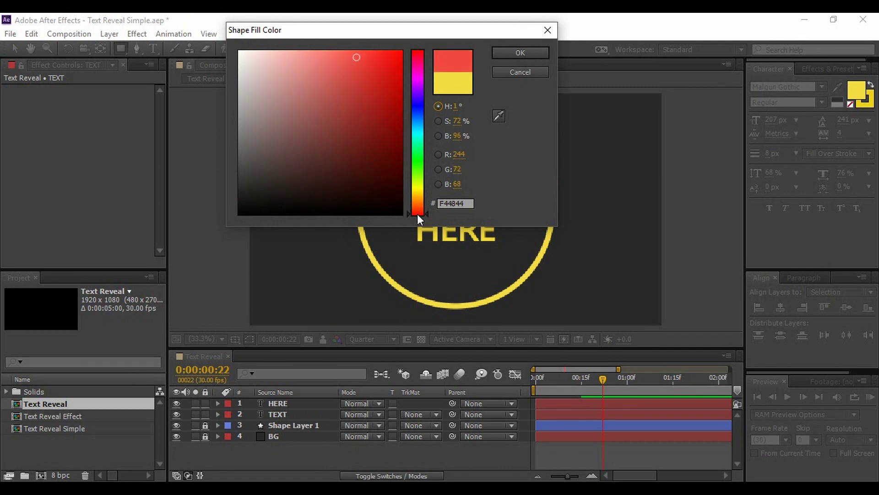
{"action": "mouse_move", "coordinate": [371, 62]}
{"action": "left_mouse_down"}
{"action": "mouse_move", "coordinate": [399, 57]}
{"action": "mouse_move", "coordinate": [386, 58]}
{"action": "left_mouse_up"}
{"action": "left_click", "coordinate": [523, 54]}
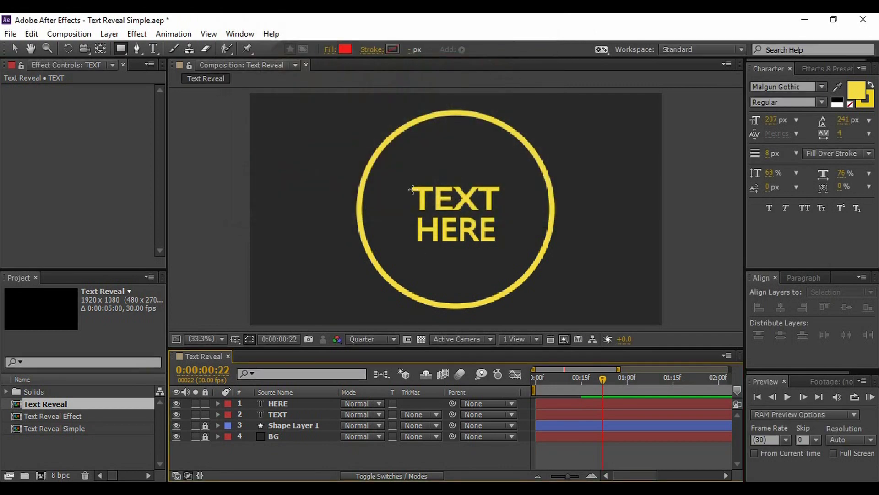
- Draw a red rectangle that fully covers the word TEXT and move its layer directly above the TEXT layer
{"action": "mouse_move", "coordinate": [410, 184]}
{"action": "left_mouse_down"}
{"action": "mouse_move", "coordinate": [444, 203]}
{"action": "mouse_move", "coordinate": [506, 205]}
{"action": "mouse_move", "coordinate": [506, 213]}
{"action": "left_mouse_up"}
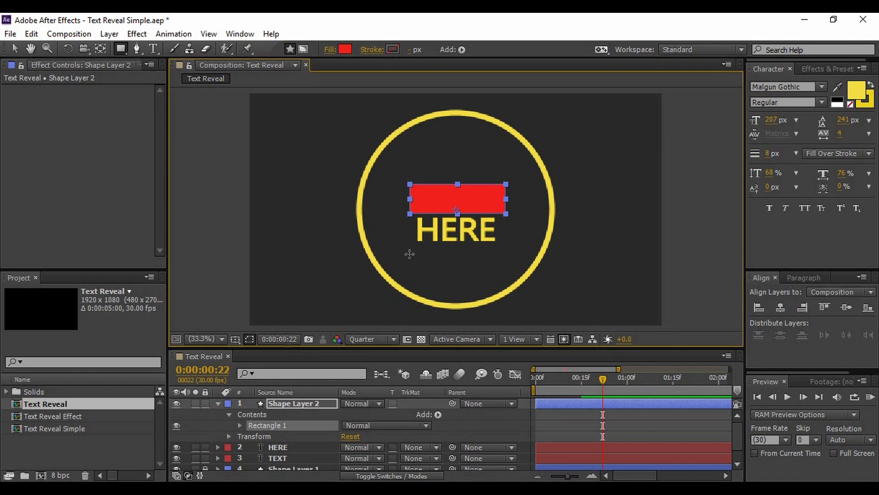
{"action": "left_click", "coordinate": [219, 404]}
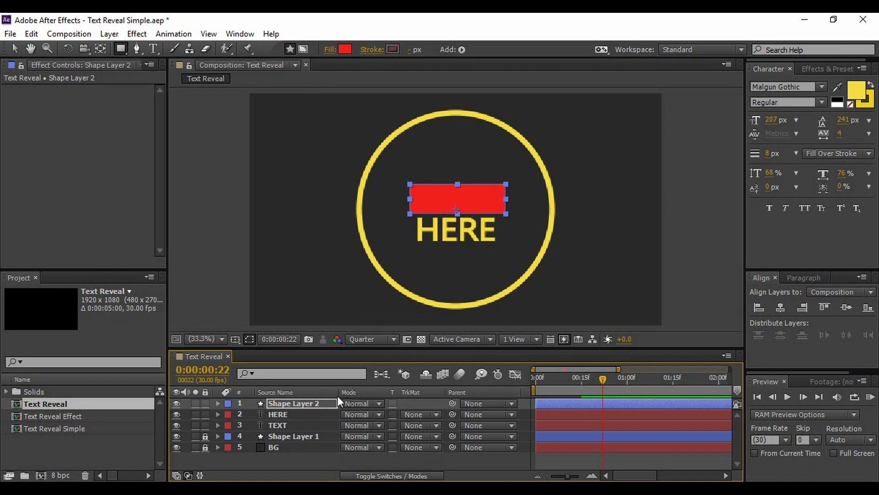
{"action": "left_click_drag", "start_coordinate": [310, 401], "coordinate": [312, 415]}
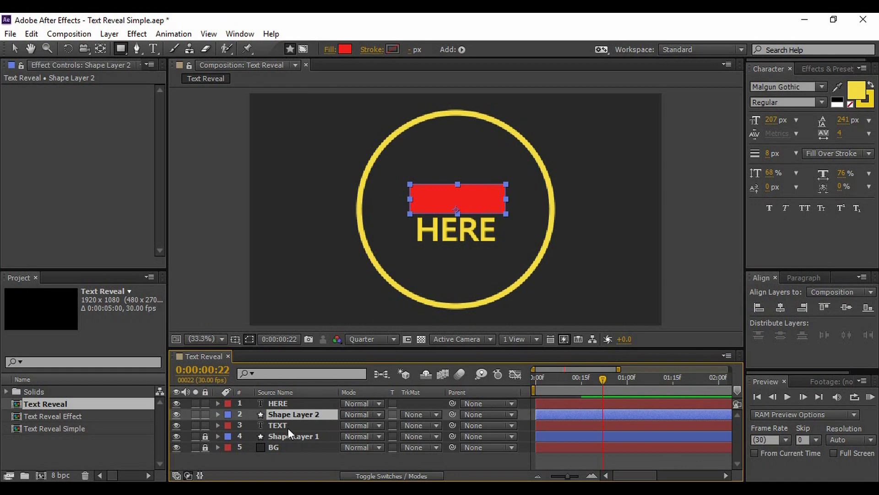
{"action": "left_click", "coordinate": [417, 424]}
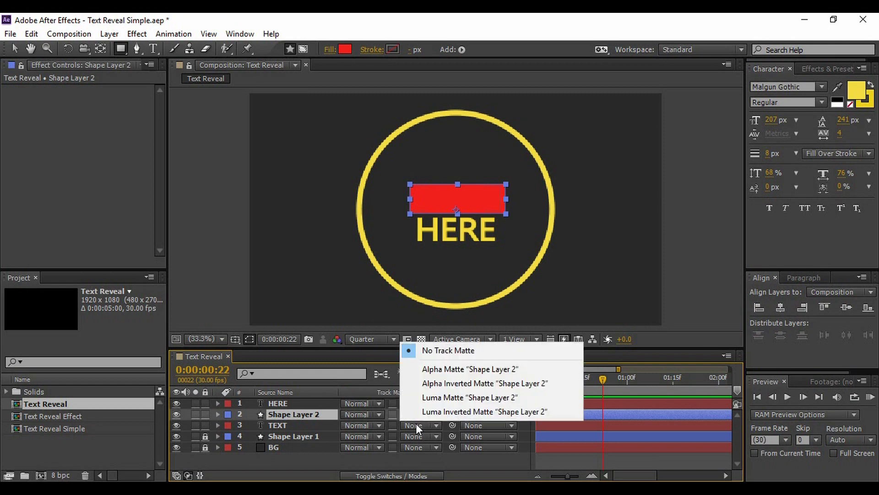
{"action": "left_click", "coordinate": [416, 457]}
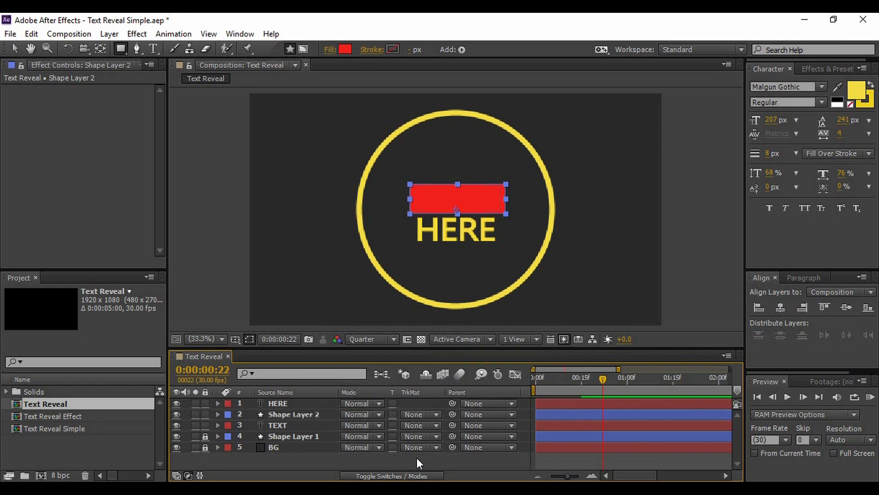
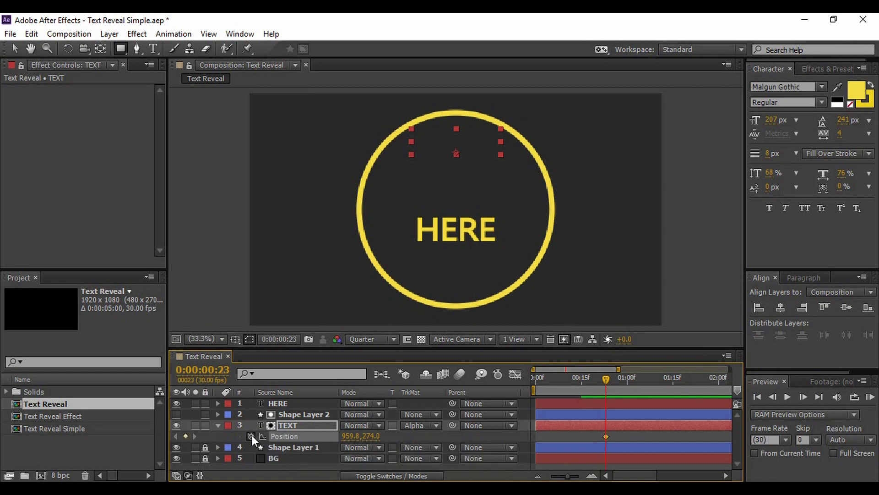
- Add a Position keyframe at 0:00:01:15 that brings TEXT down to 959.8, 543.0 above HERE, and collapse the layer's properties
{"action": "left_click_drag", "start_coordinate": [607, 376], "coordinate": [673, 383]}
{"action": "left_click_drag", "start_coordinate": [371, 436], "coordinate": [424, 436]}
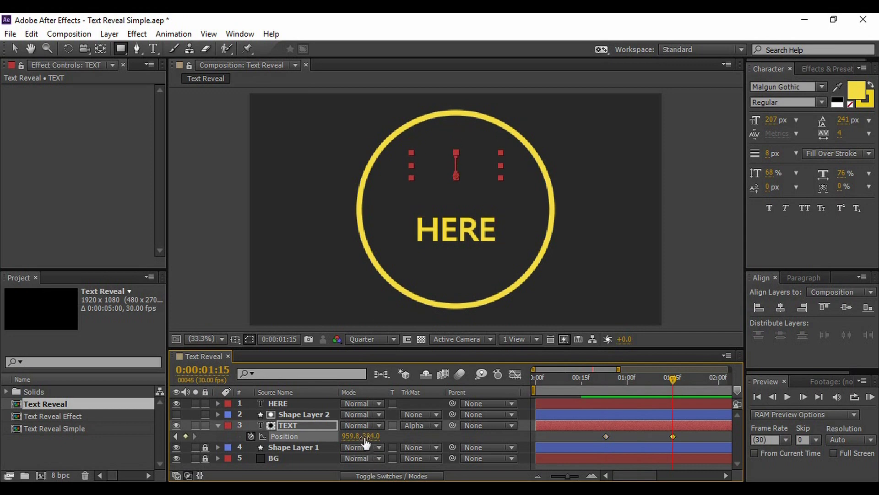
{"action": "mouse_move", "coordinate": [372, 435]}
{"action": "left_mouse_down"}
{"action": "mouse_move", "coordinate": [424, 436]}
{"action": "mouse_move", "coordinate": [394, 436]}
{"action": "mouse_move", "coordinate": [411, 436]}
{"action": "left_mouse_up"}
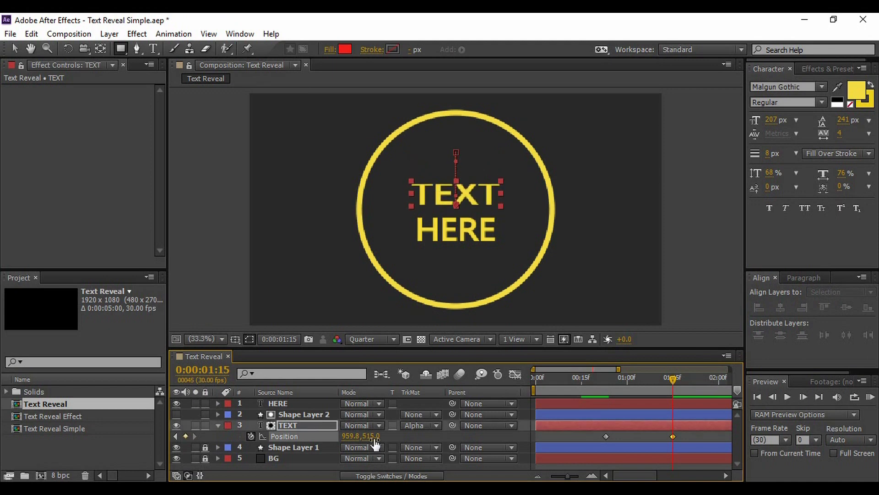
{"action": "left_click_drag", "start_coordinate": [379, 474], "coordinate": [383, 441]}
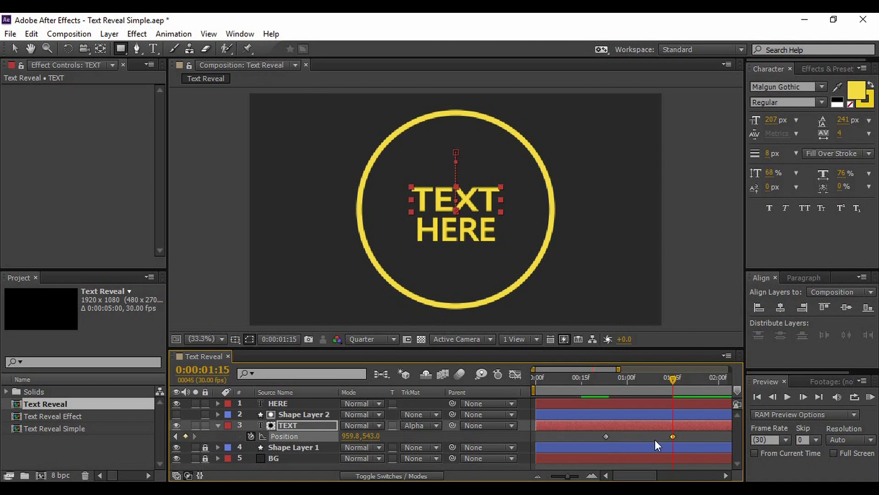
{"action": "left_click", "coordinate": [219, 425]}
{"action": "left_click", "coordinate": [306, 406]}
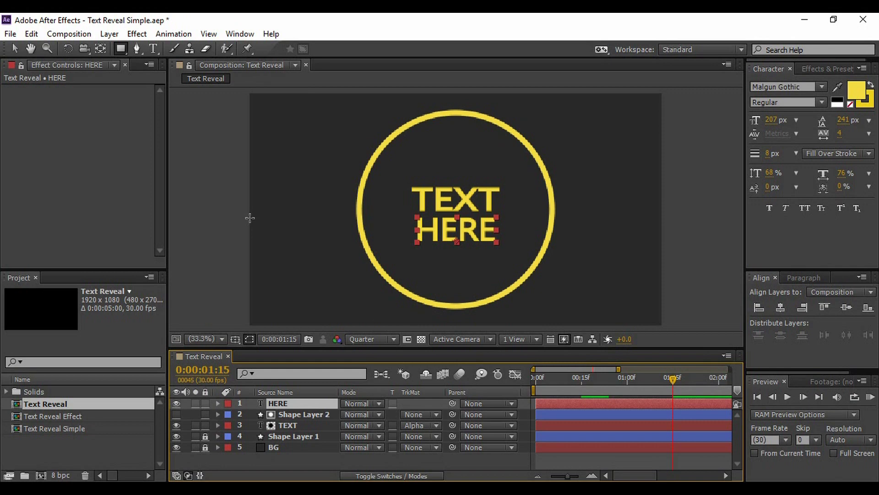
{"action": "left_click", "coordinate": [247, 458]}
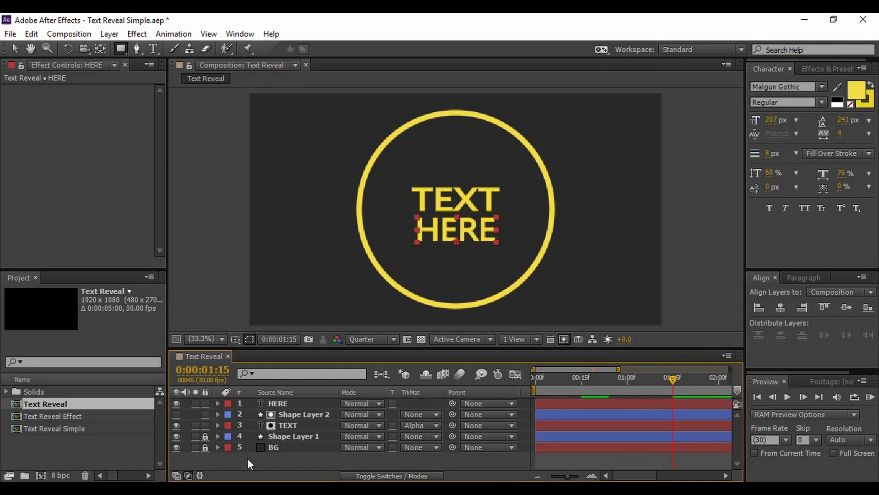
- Draw a red rectangle that fully covers the word HERE and set it as the alpha matte of the HERE layer
{"action": "left_click_drag", "start_coordinate": [414, 216], "coordinate": [503, 247]}
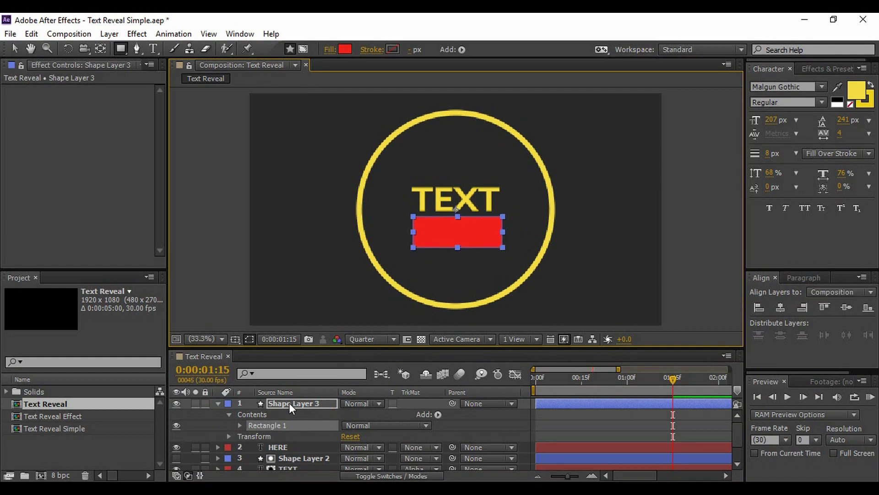
{"action": "left_click", "coordinate": [217, 403]}
{"action": "left_click", "coordinate": [418, 414]}
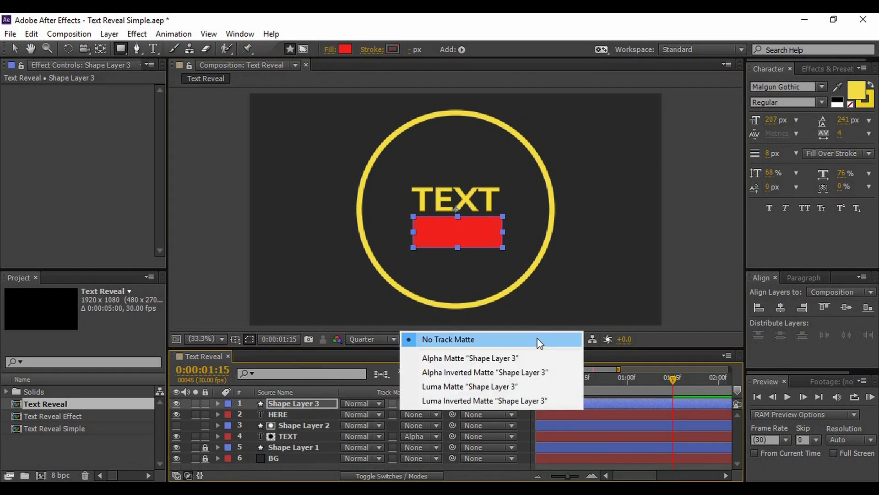
{"action": "left_click", "coordinate": [511, 357]}
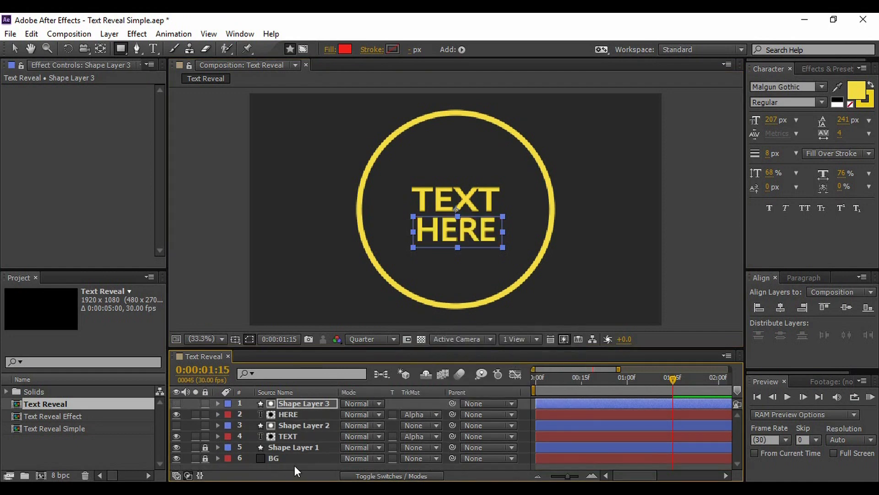
- Add a Position keyframe to the HERE layer at 0:00:01:15, keeping the word at its final place under TEXT
{"action": "left_click", "coordinate": [293, 414]}
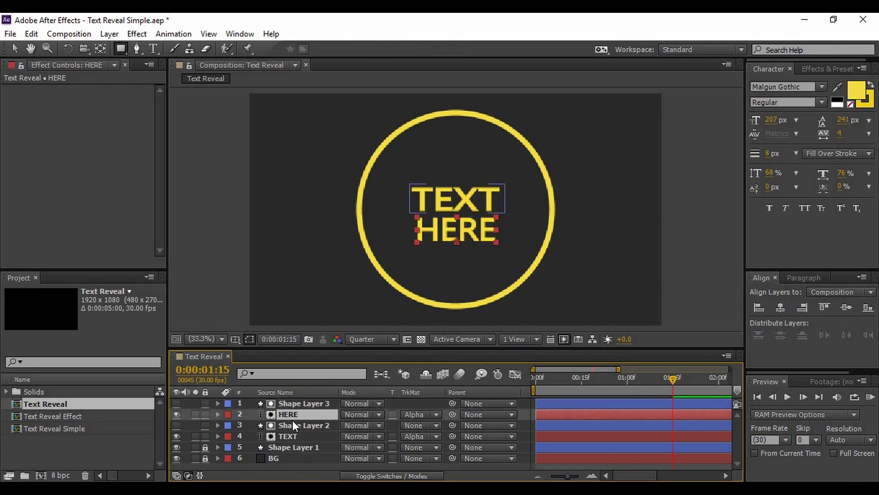
{"action": "key", "text": "p"}
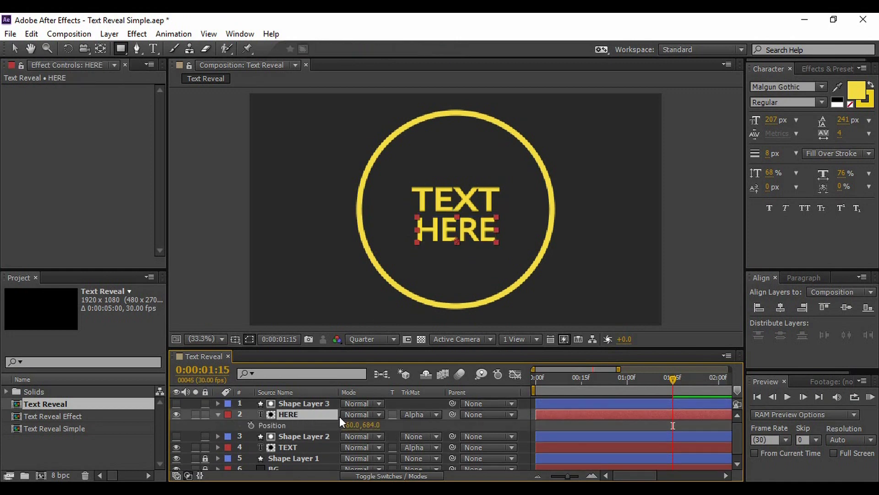
{"action": "left_click", "coordinate": [251, 425]}
- Add a Position keyframe at 0:00:00:23, in line with TEXT's first keyframe, that lowers HERE to 960.0, 889.0 outside its matte
{"action": "left_click_drag", "start_coordinate": [670, 378], "coordinate": [603, 388]}
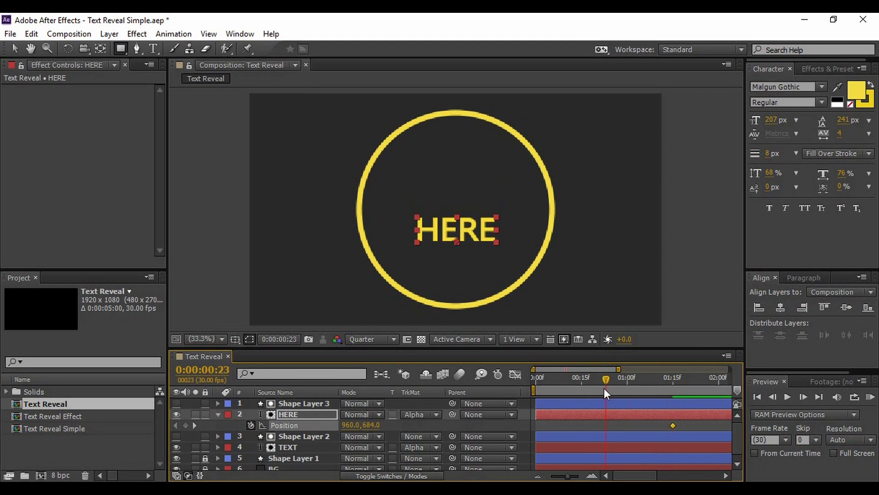
{"action": "left_click", "coordinate": [295, 446]}
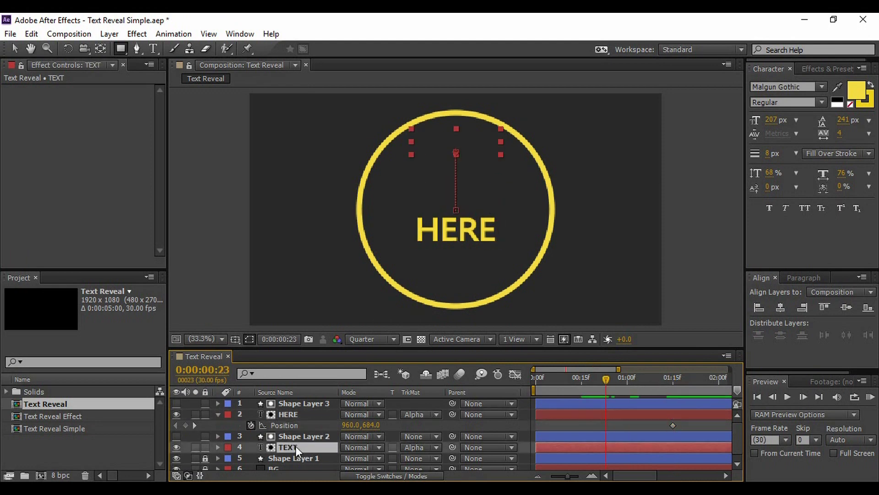
{"action": "key", "text": "p"}
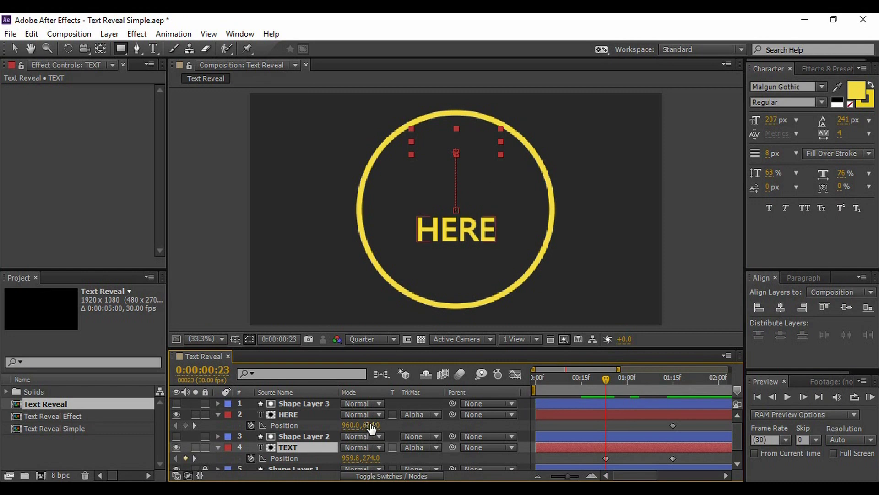
{"action": "left_click_drag", "start_coordinate": [370, 430], "coordinate": [435, 430]}
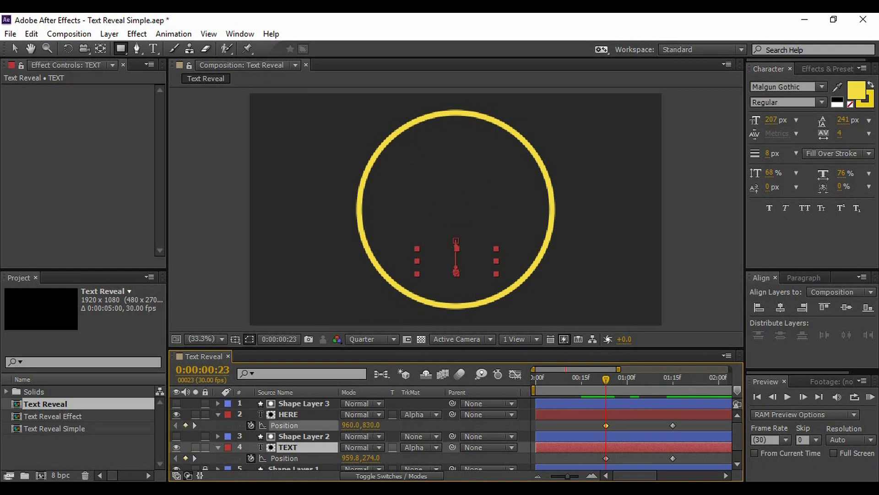
{"action": "left_click_drag", "start_coordinate": [371, 425], "coordinate": [371, 466]}
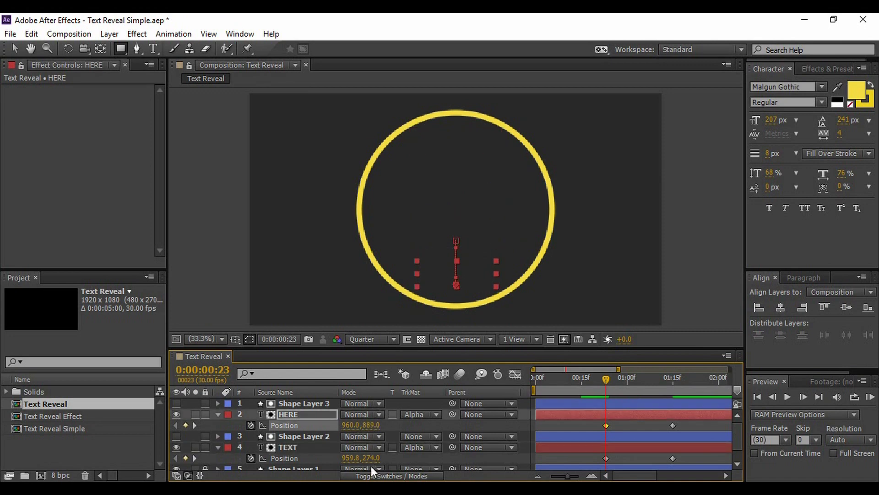
- Apply Easy Ease to all Position keyframes of HERE and TEXT, and collapse both layers' properties
{"action": "left_click_drag", "start_coordinate": [591, 422], "coordinate": [686, 460]}
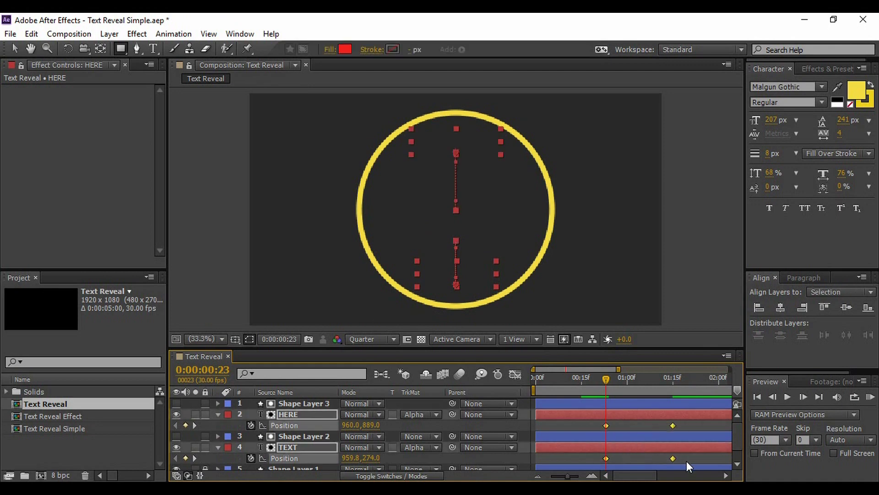
{"action": "key", "text": "F9"}
{"action": "left_click", "coordinate": [218, 414]}
{"action": "left_click", "coordinate": [218, 436]}
{"action": "key", "text": "F2"}
{"action": "key", "text": "semicolon"}
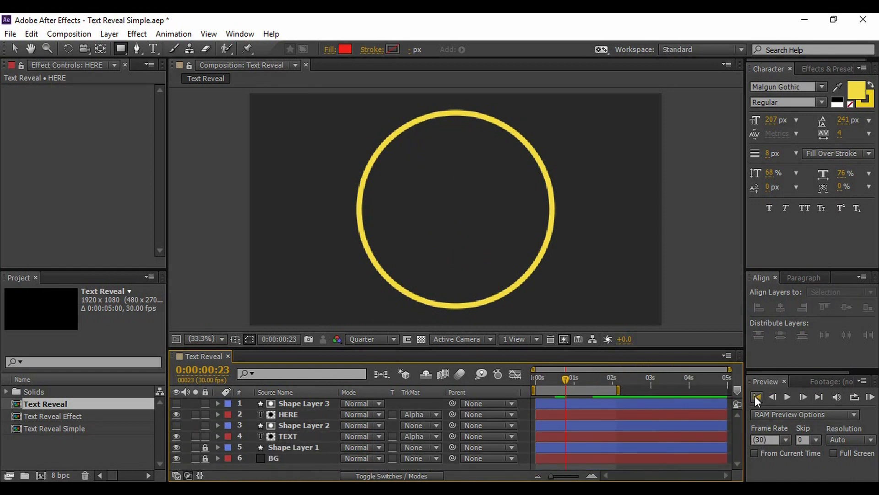
- Preview the animation from the first frame and extend the end of the work area to about 3 seconds
{"action": "left_click", "coordinate": [757, 396]}
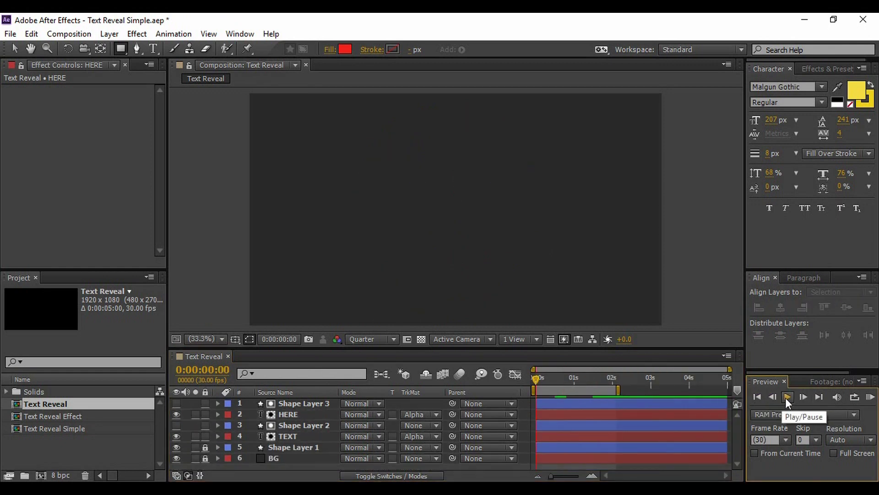
{"action": "left_click", "coordinate": [786, 396]}
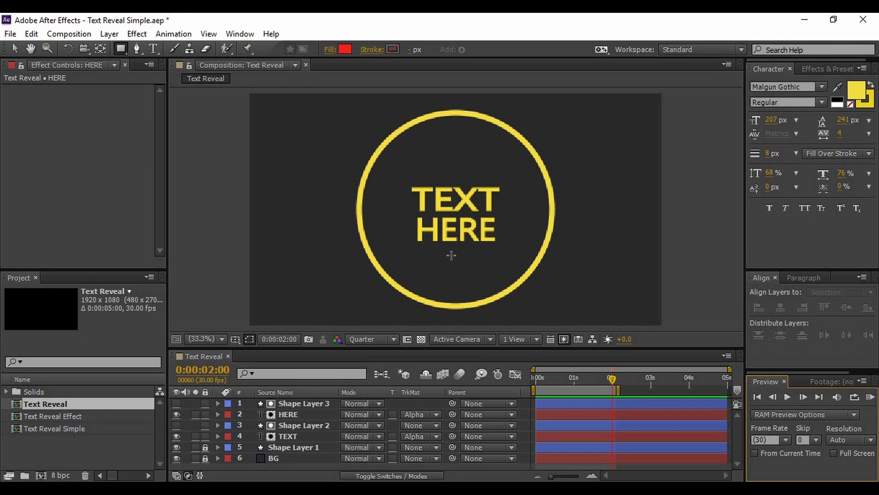
{"action": "left_click_drag", "start_coordinate": [621, 388], "coordinate": [655, 388]}
- Reveal the HERE layer's Position property and select its two keyframes to check their timing
{"action": "left_click", "coordinate": [303, 414]}
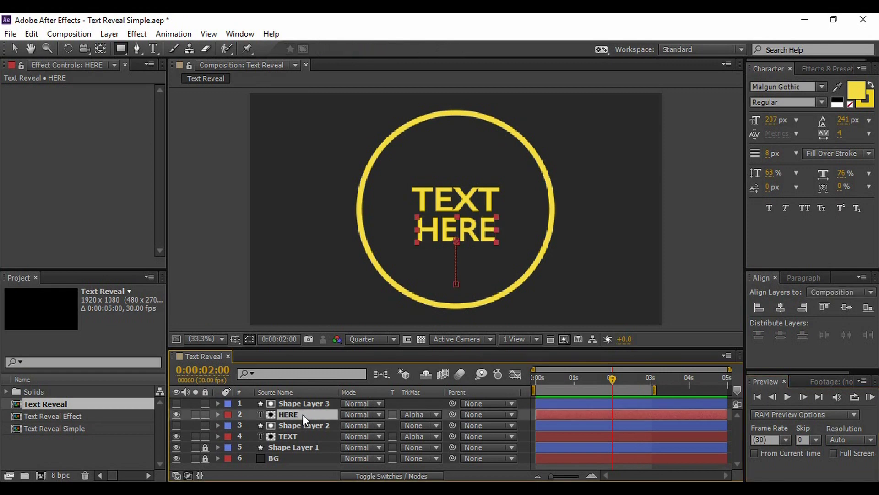
{"action": "key", "text": "p"}
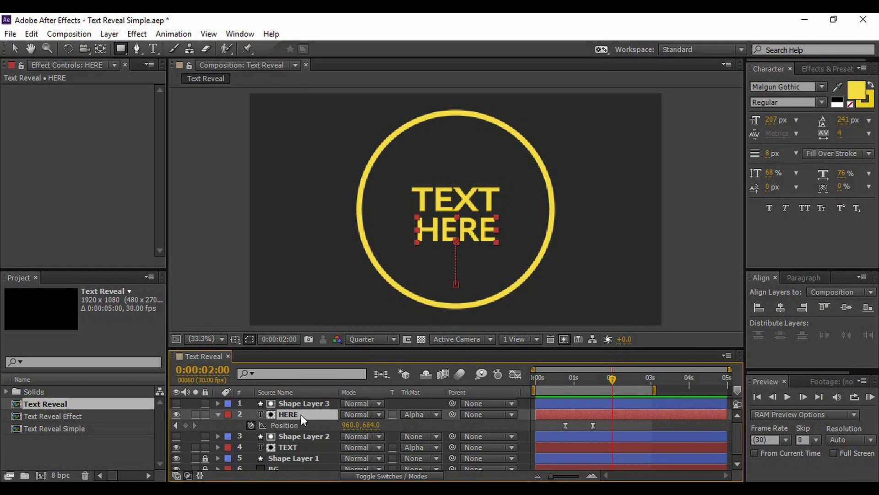
{"action": "left_click_drag", "start_coordinate": [599, 423], "coordinate": [557, 430]}
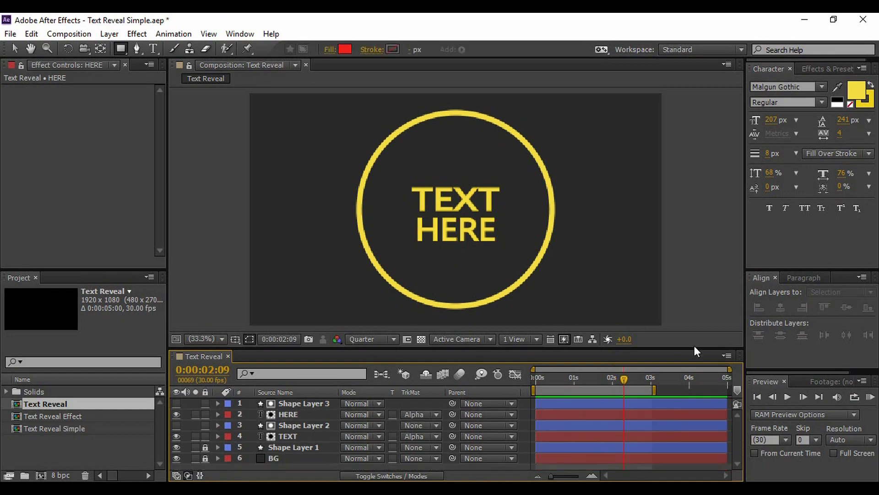
- Enlarge the composition view and play the finished text reveal from the first frame
{"action": "left_click_drag", "start_coordinate": [694, 348], "coordinate": [717, 465]}
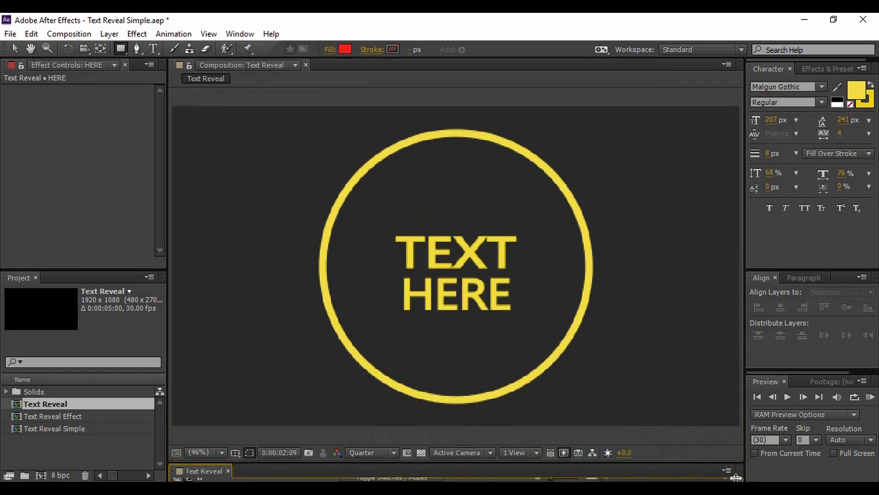
{"action": "left_click", "coordinate": [756, 396]}
{"action": "left_click", "coordinate": [788, 396]}
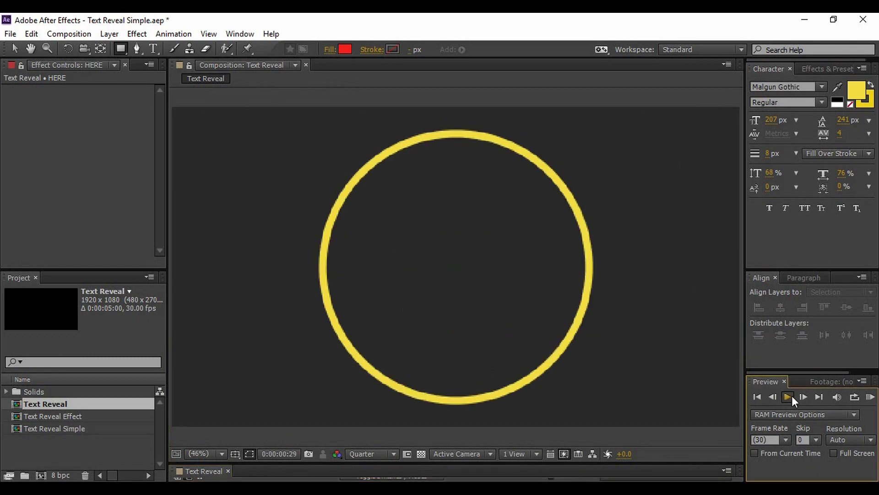